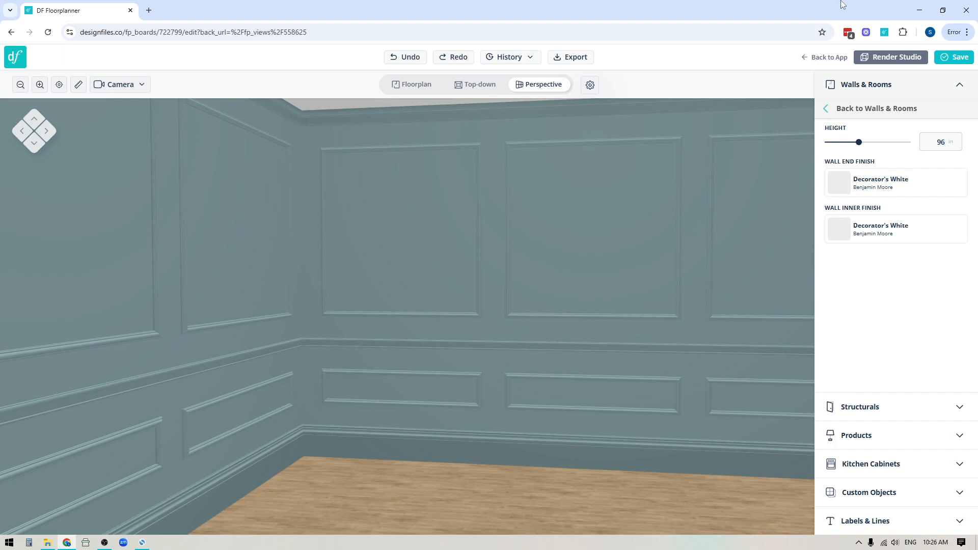
# Step: Look around the room and open the wall without panel moulding in the Wall Editor
pyautogui.moveTo(455, 478); pyautogui.dragTo(376, 512)
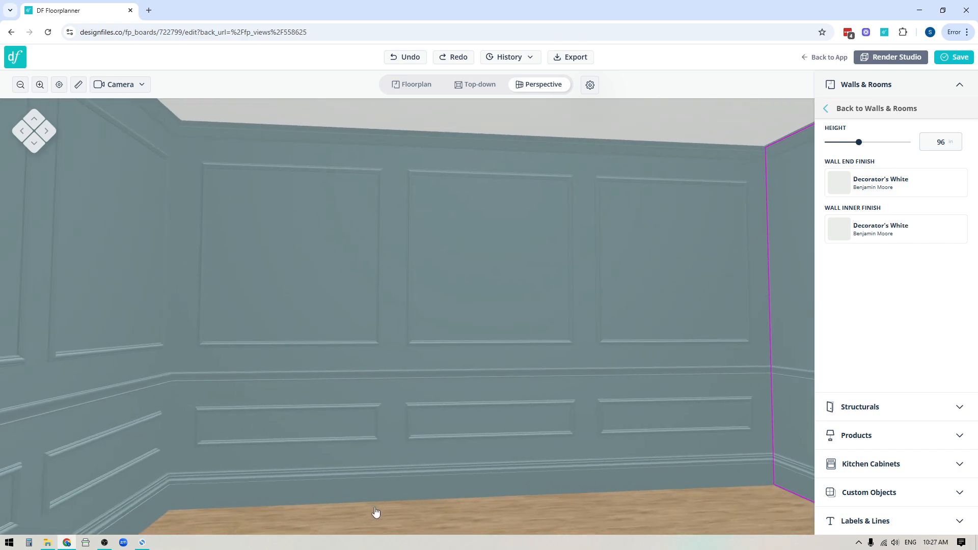
pyautogui.moveTo(718, 517); pyautogui.dragTo(824, 523)
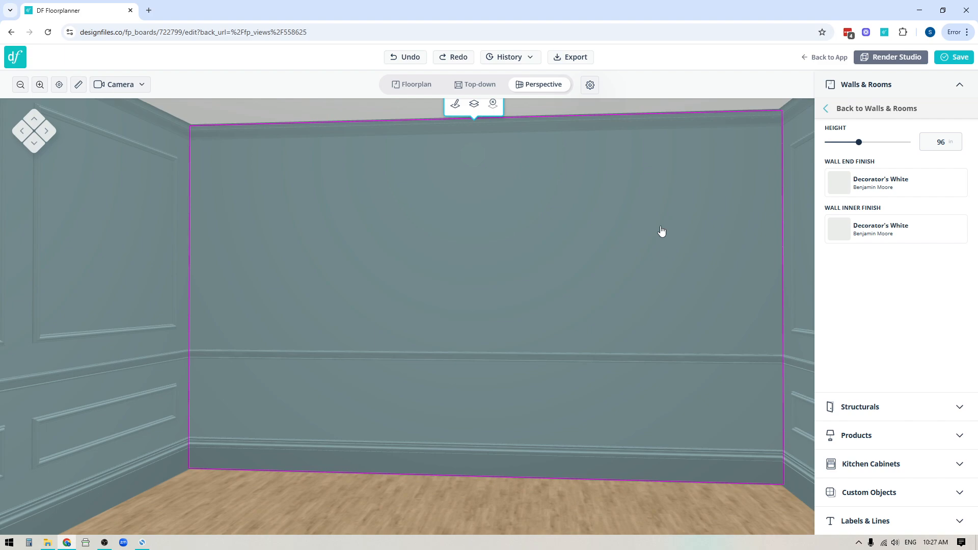
pyautogui.moveTo(475, 517); pyautogui.dragTo(479, 517)
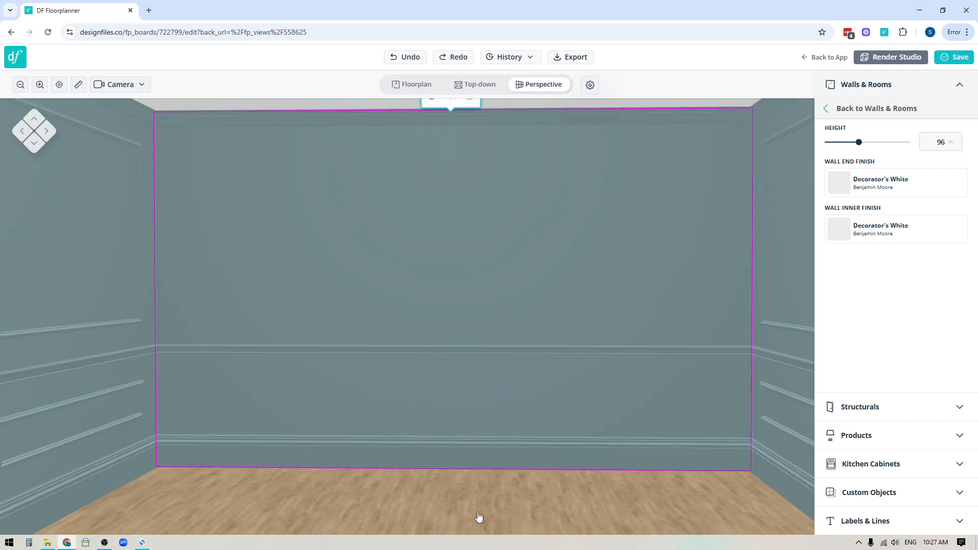
pyautogui.moveTo(500, 275); pyautogui.dragTo(511, 316)
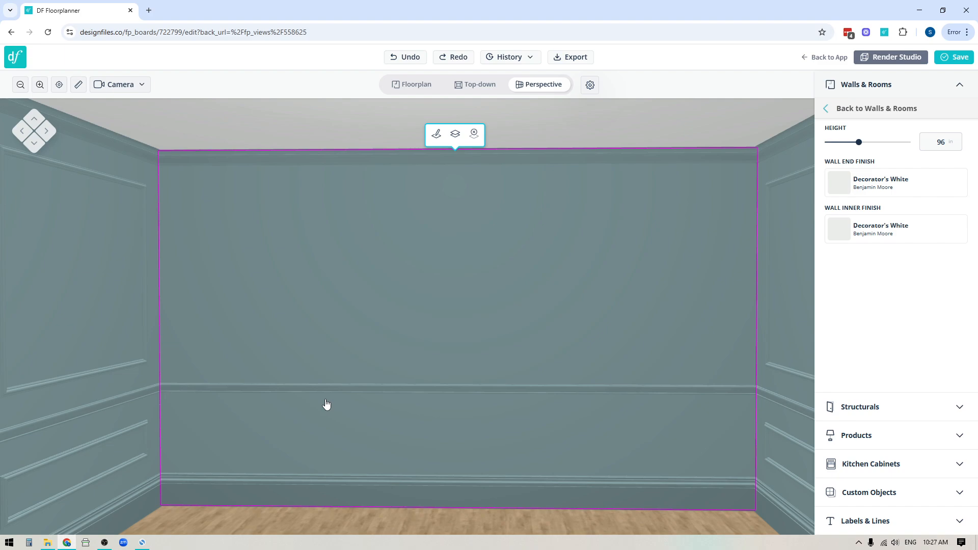
pyautogui.click(366, 517)
pyautogui.click(435, 249)
pyautogui.click(436, 135)
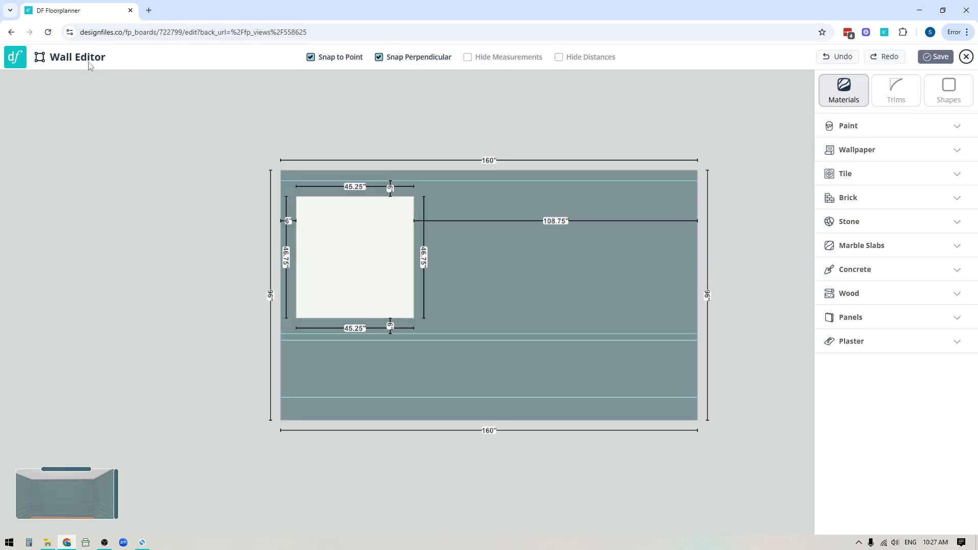
# Step: Examine the available paint brands and the baseboard, crown and chair rail trim options for the wall
pyautogui.scroll(5, 625, 452)
pyautogui.moveTo(715, 264); pyautogui.dragTo(748, 325)
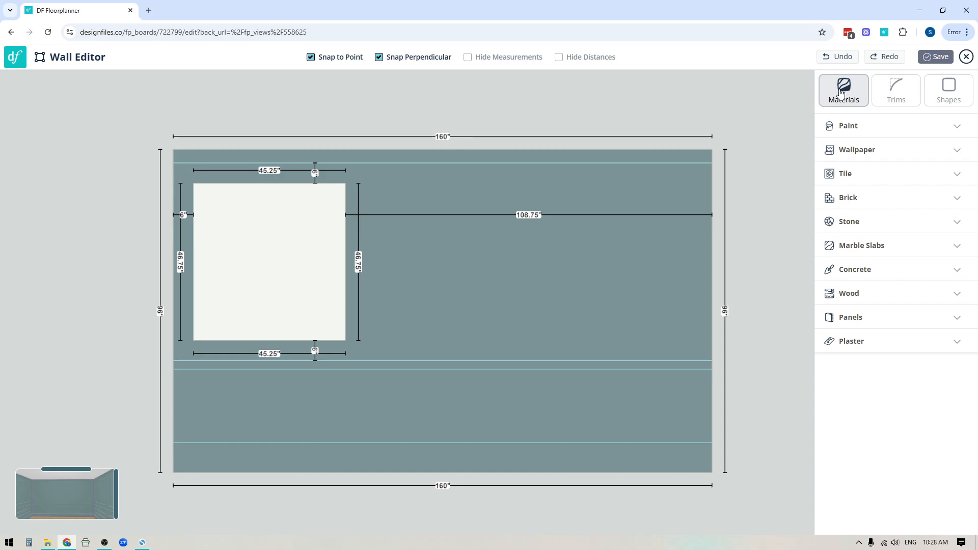
pyautogui.click(849, 128)
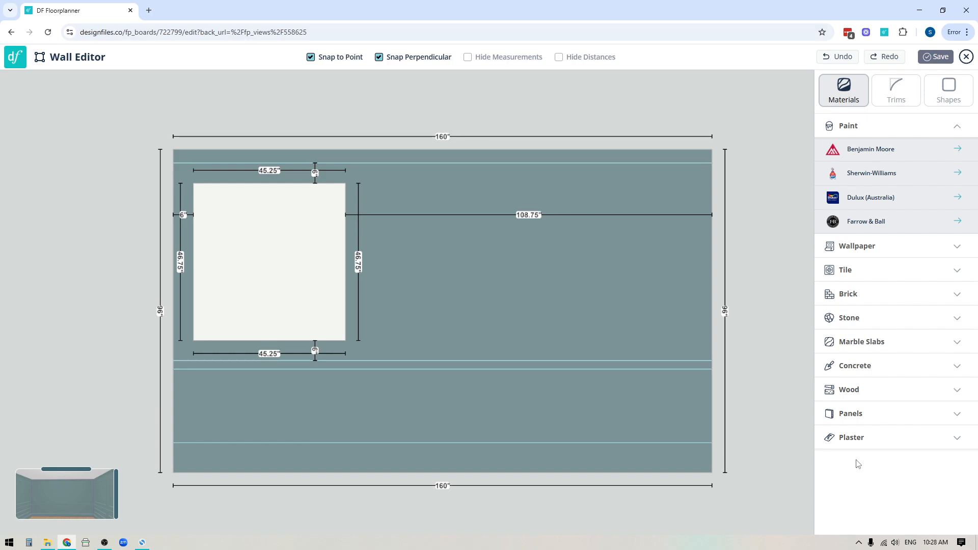
pyautogui.click(898, 90)
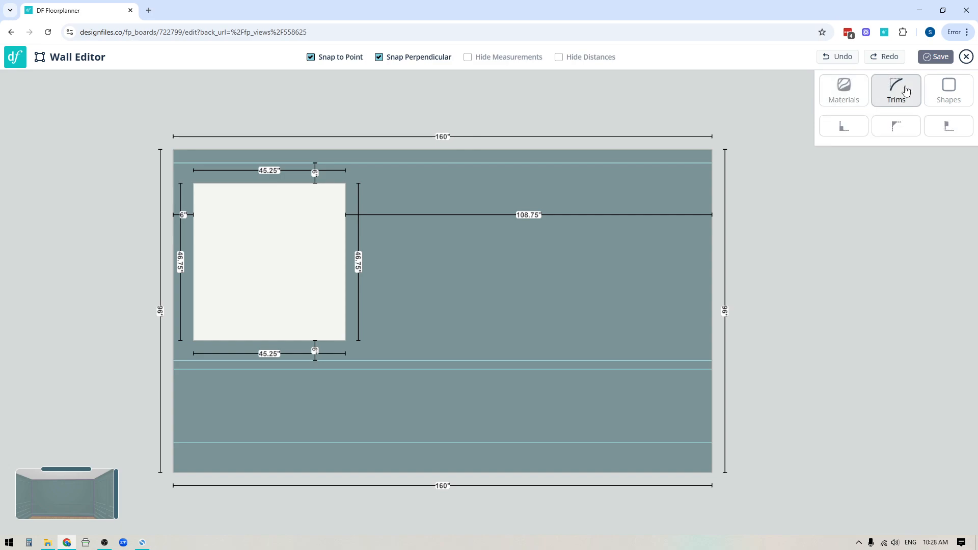
pyautogui.click(843, 128)
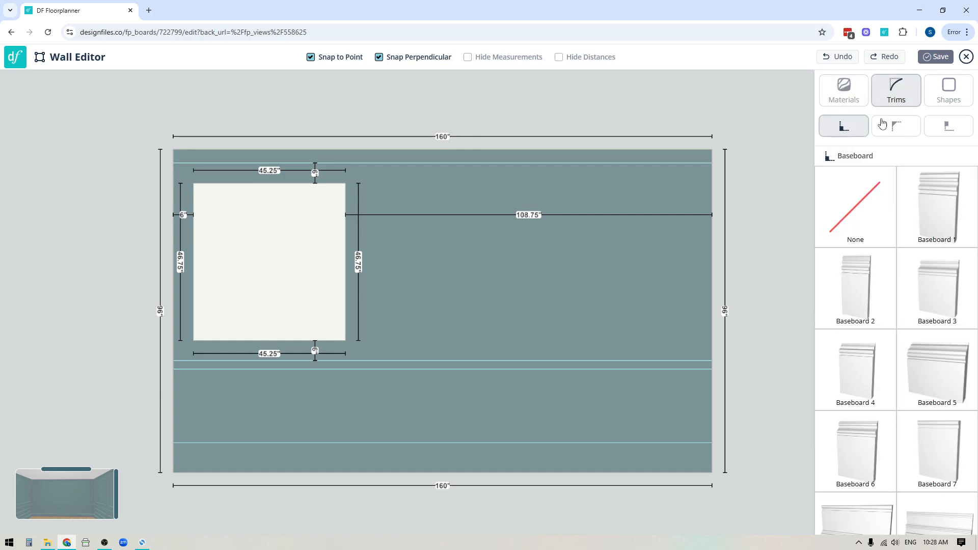
pyautogui.click(904, 131)
pyautogui.click(958, 130)
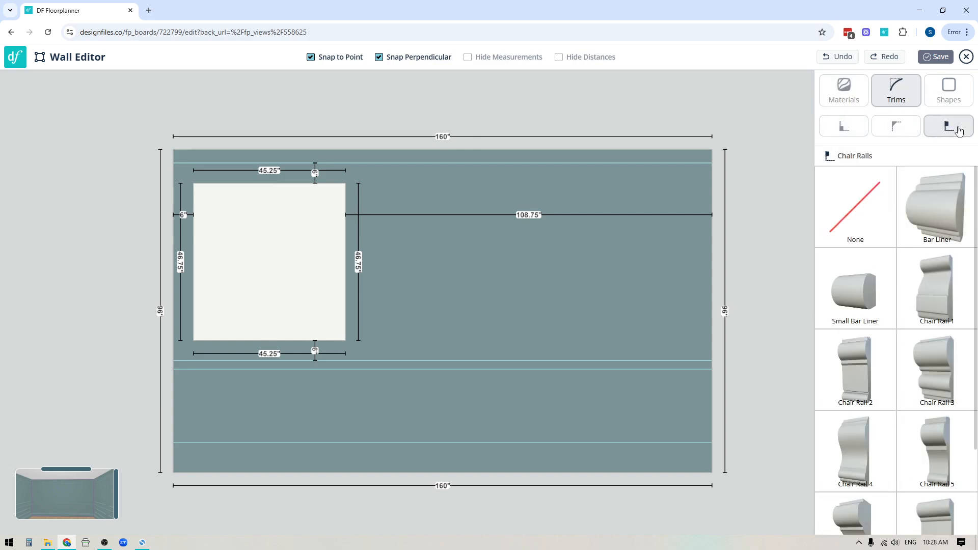
# Step: Draw a second rectangle about 49.25" by 45.75" on the upper wall and narrow it to about 43" wide
pyautogui.click(948, 91)
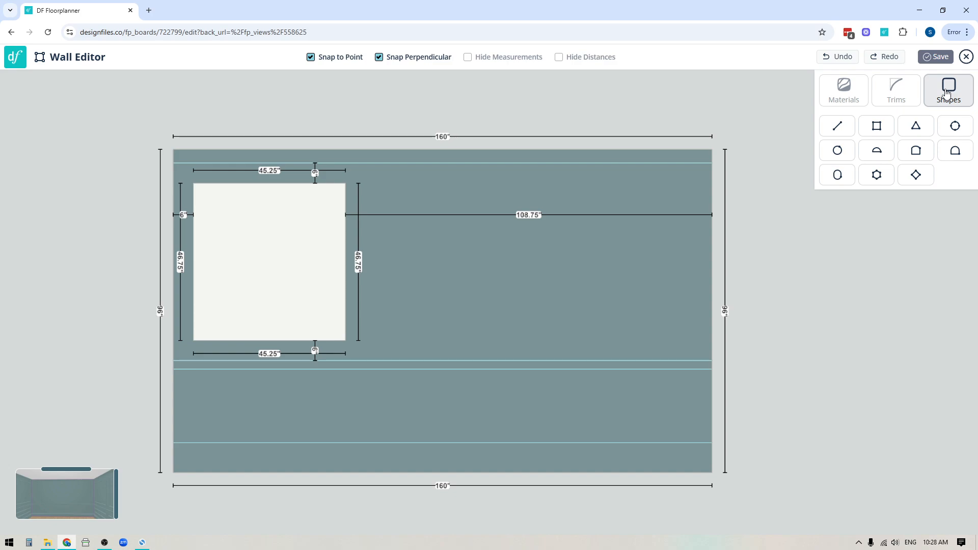
pyautogui.click(876, 131)
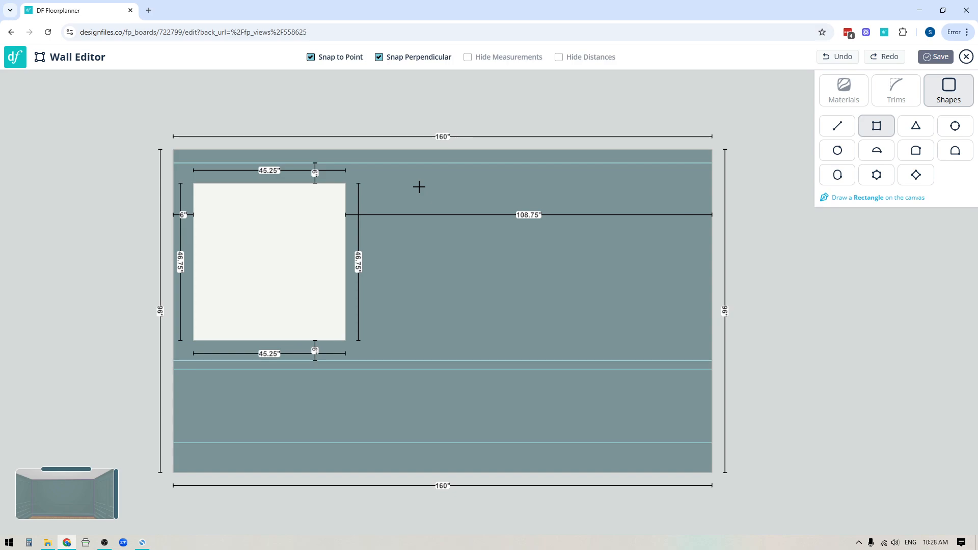
pyautogui.moveTo(419, 187); pyautogui.dragTo(586, 341)
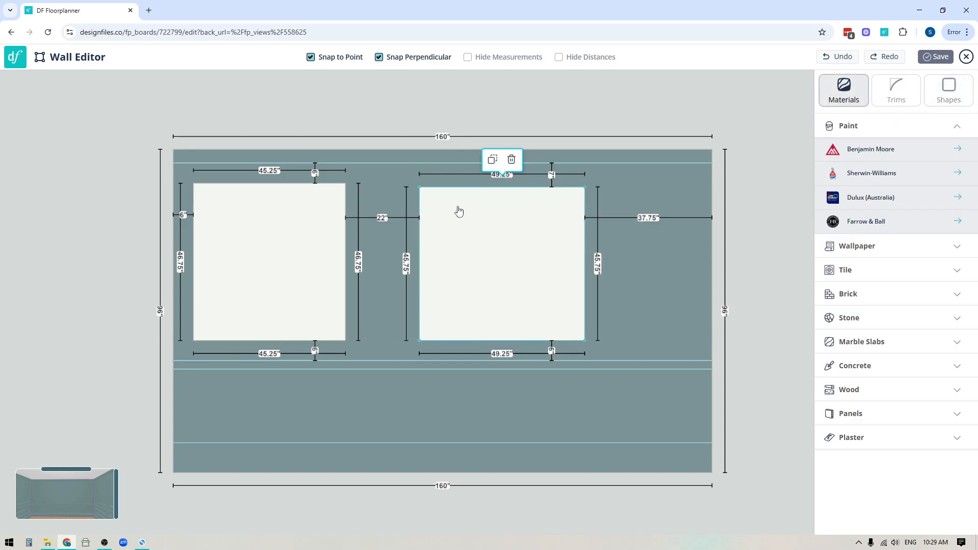
pyautogui.scroll(2, 514, 316)
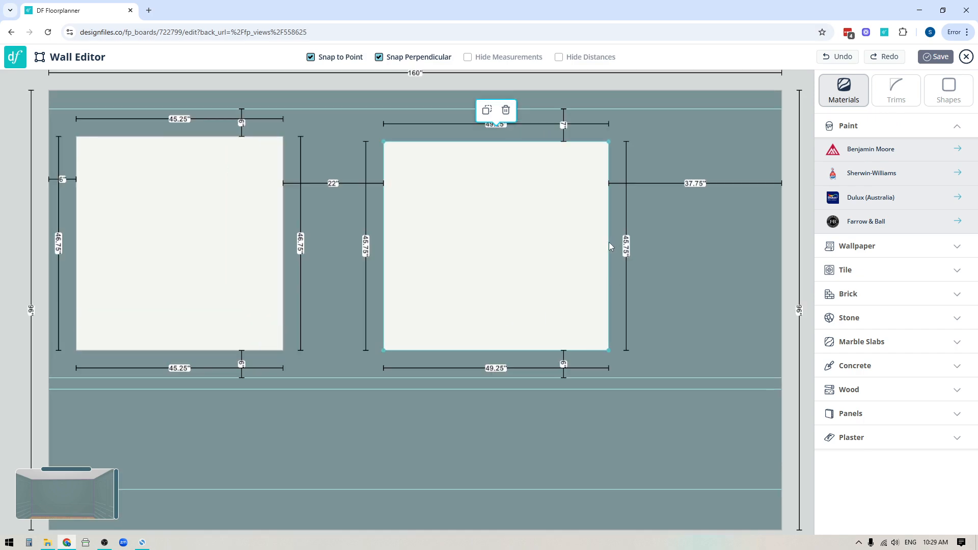
pyautogui.moveTo(610, 247); pyautogui.dragTo(581, 247)
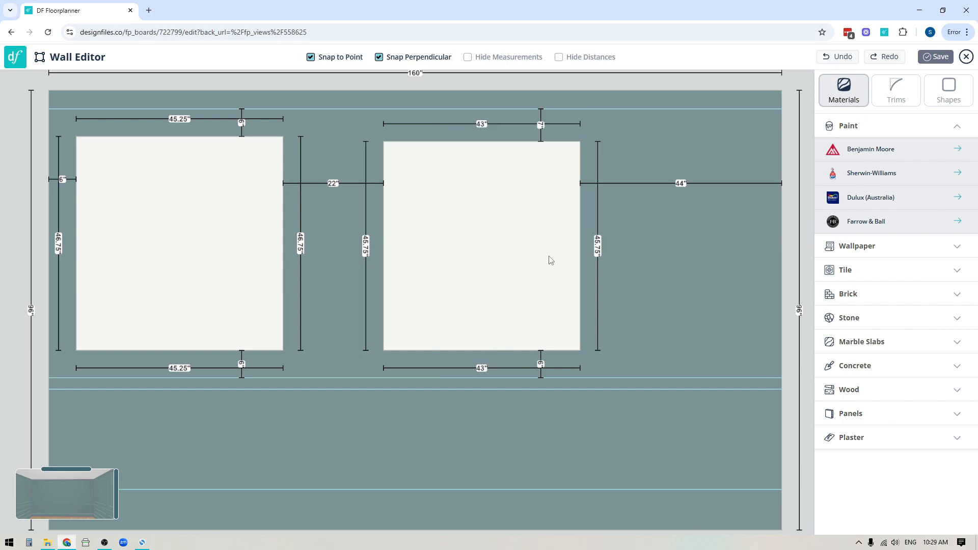
# Step: Try moving the newly drawn second rectangle along the wall and delete it
pyautogui.click(476, 243)
pyautogui.moveTo(476, 243); pyautogui.dragTo(510, 245)
pyautogui.click(544, 101)
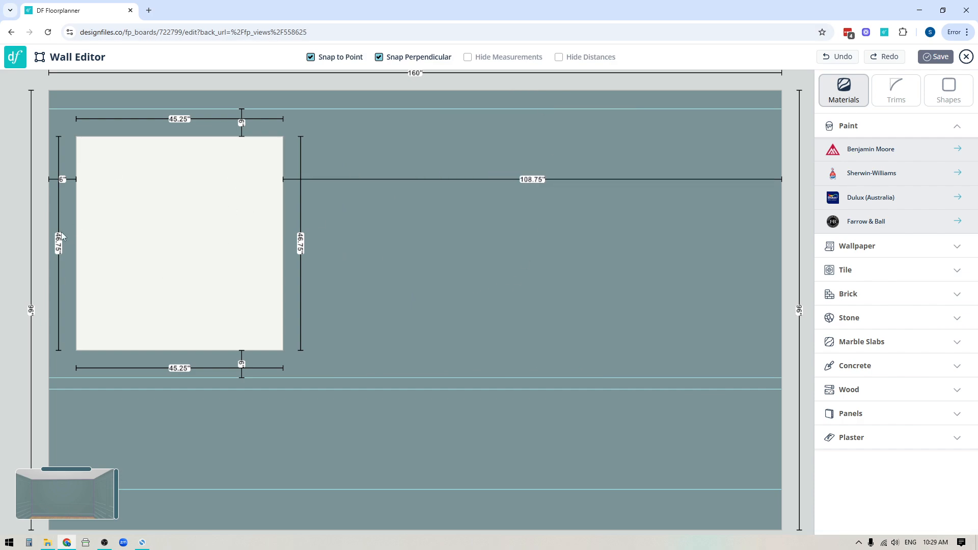
# Step: Apply the Farrow & Ball paint Berrington Blue to the remaining white rectangle on the wall
pyautogui.scroll(-2, 21, 253)
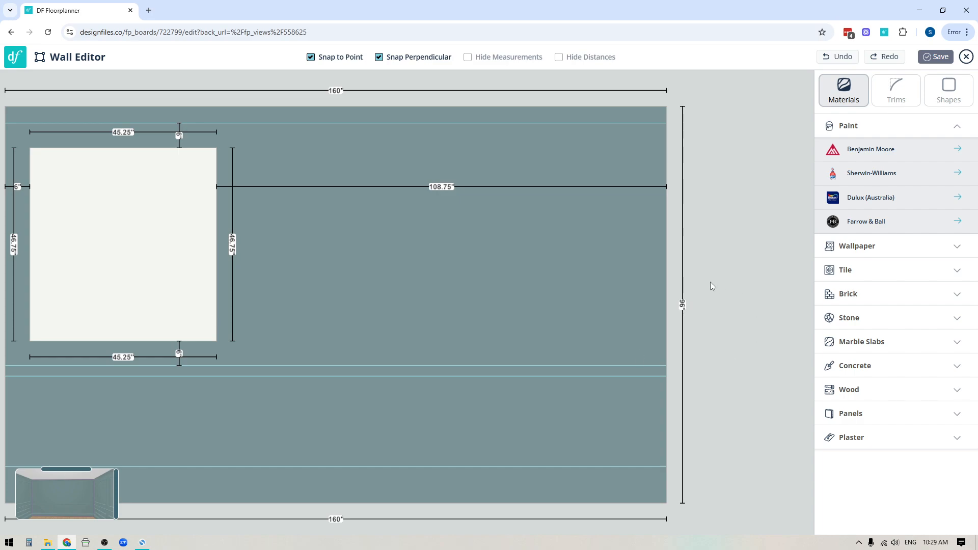
pyautogui.moveTo(705, 284); pyautogui.dragTo(811, 284)
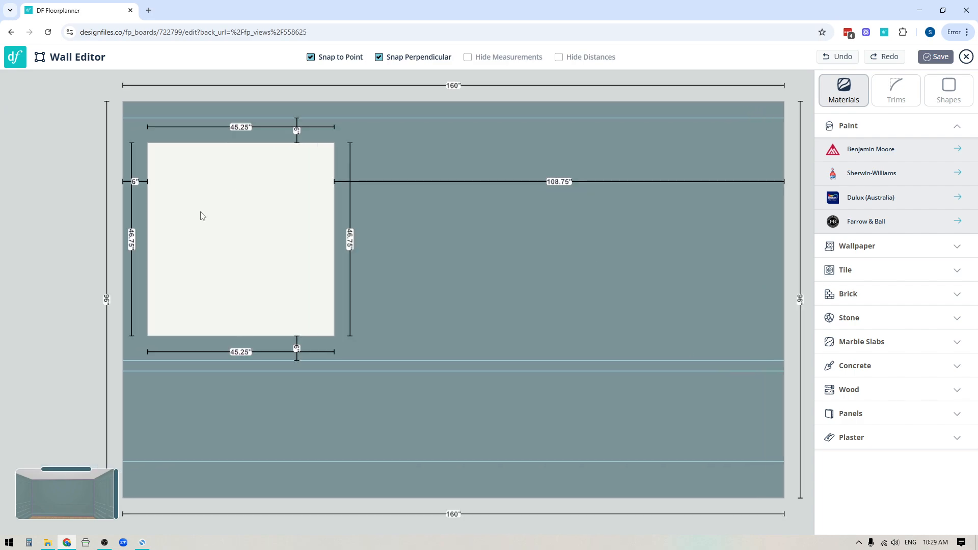
pyautogui.click(304, 213)
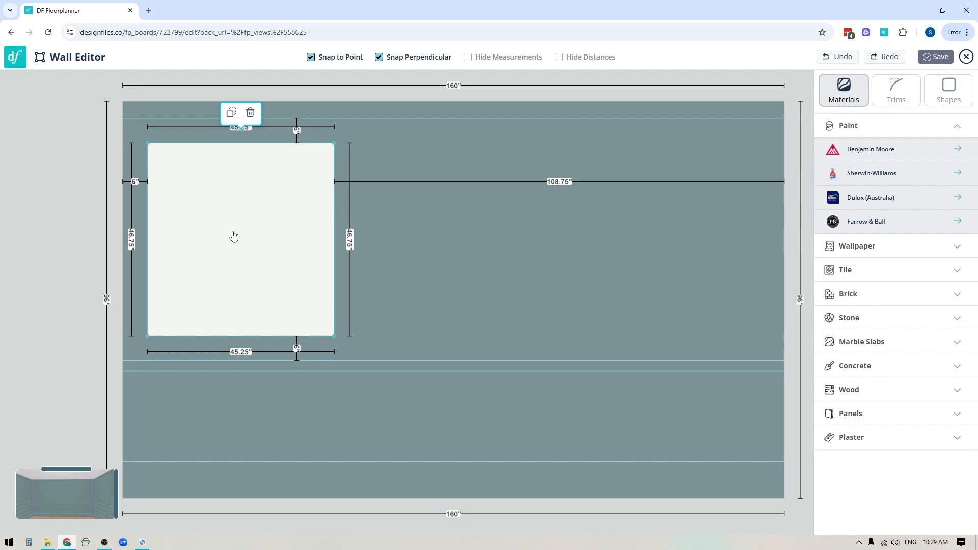
pyautogui.click(872, 133)
pyautogui.click(873, 131)
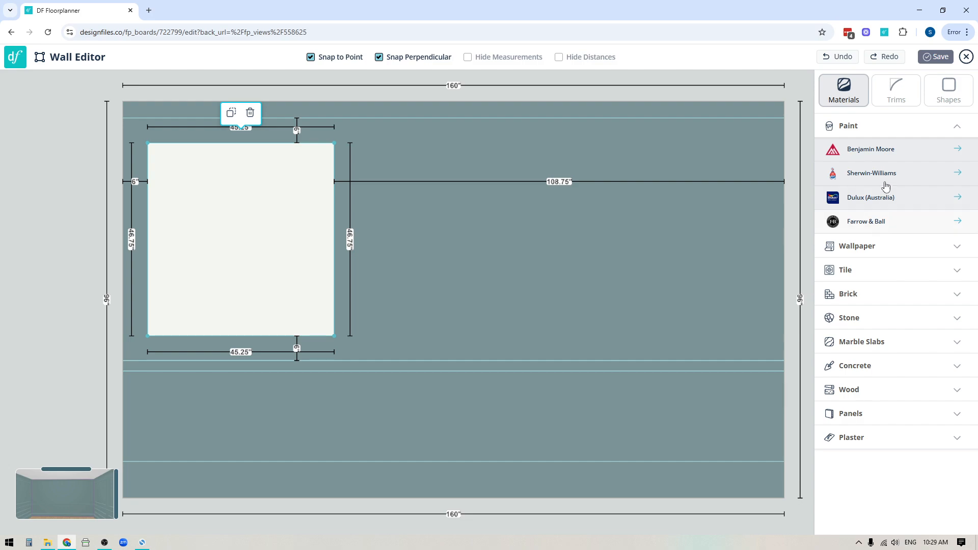
pyautogui.click(856, 226)
pyautogui.moveTo(944, 237)
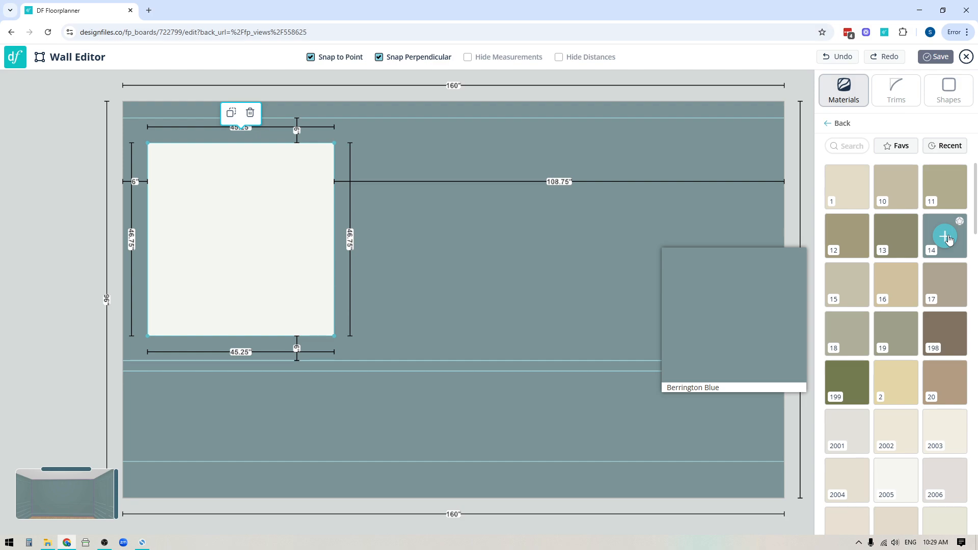
pyautogui.moveTo(948, 239); pyautogui.dragTo(269, 227)
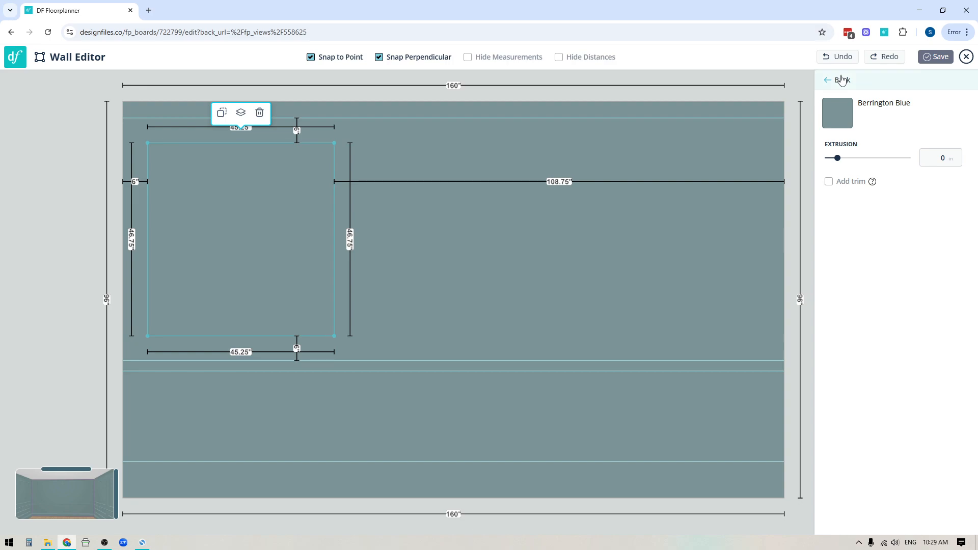
# Step: Add trim around the Berrington Blue rectangle and set its style to Decorative Trim 4
pyautogui.click(829, 182)
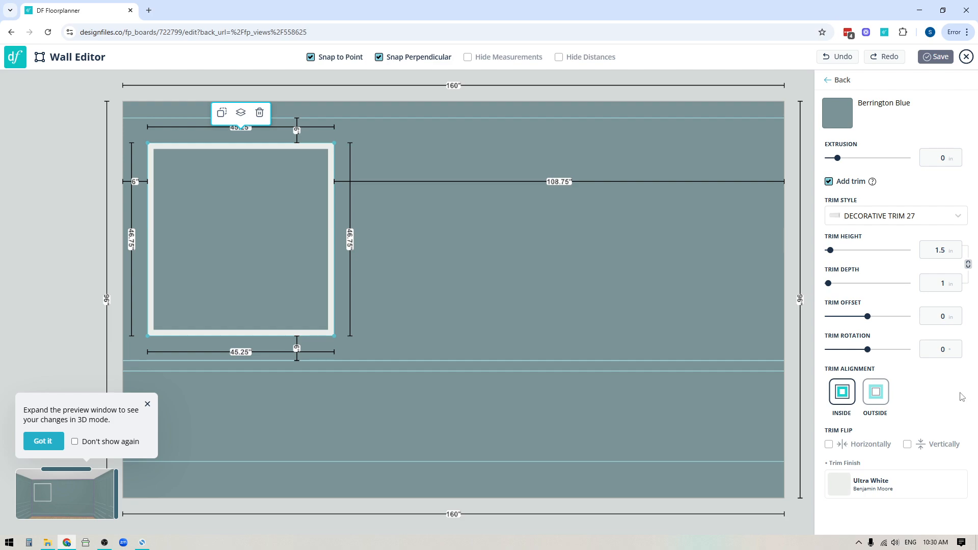
pyautogui.click(900, 219)
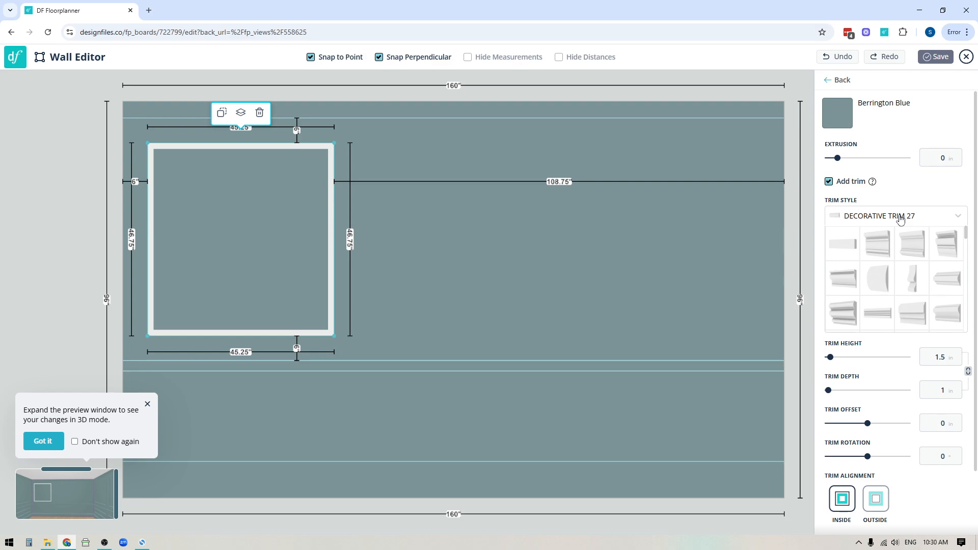
pyautogui.scroll(-2, 909, 252)
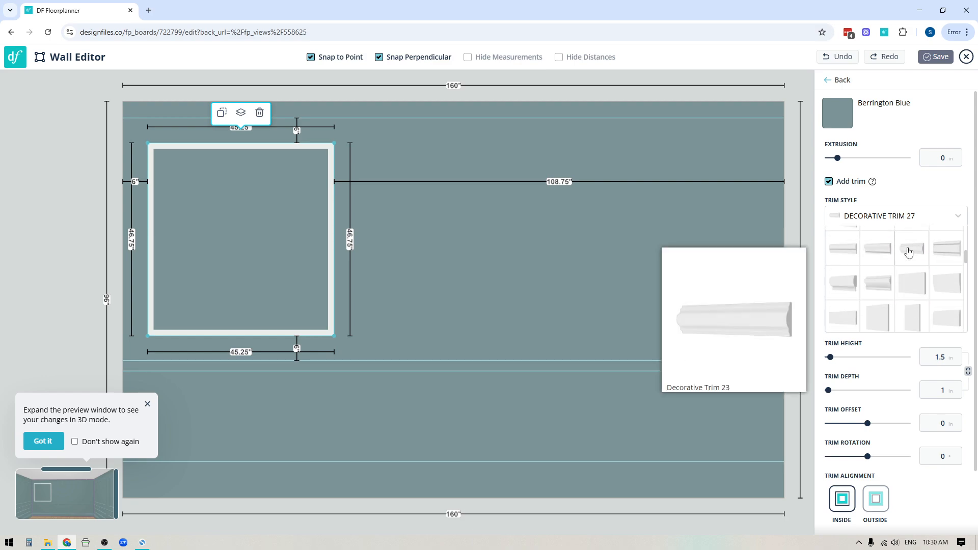
pyautogui.scroll(2, 910, 253)
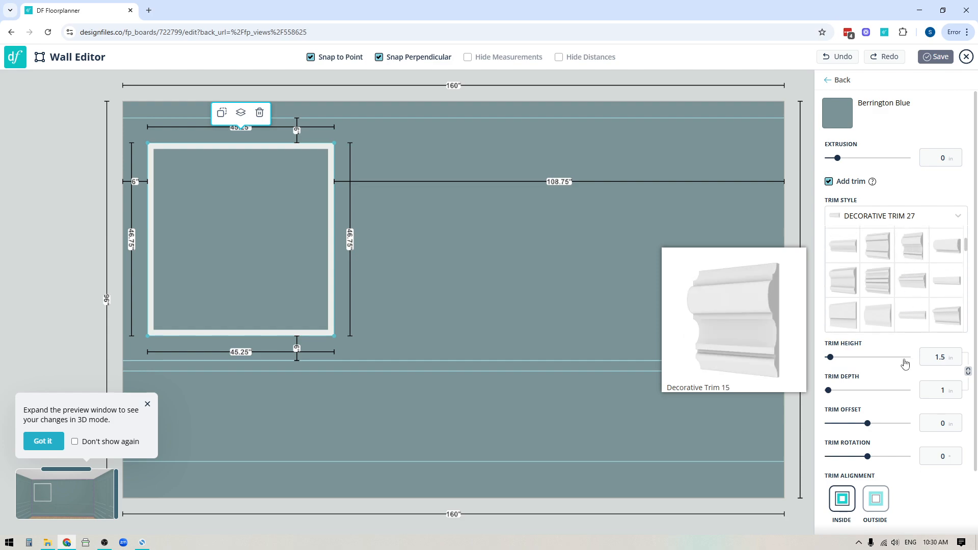
pyautogui.moveTo(918, 318)
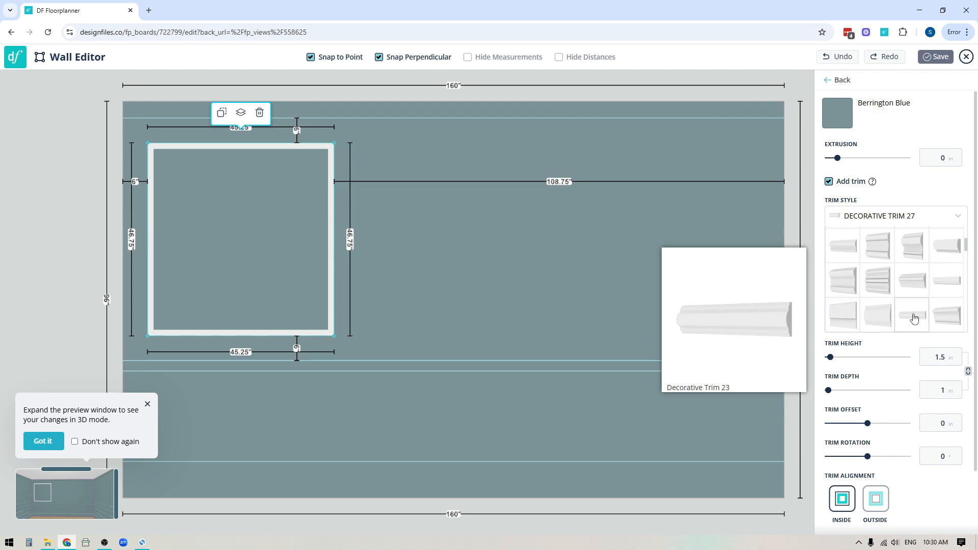
pyautogui.scroll(2, 915, 318)
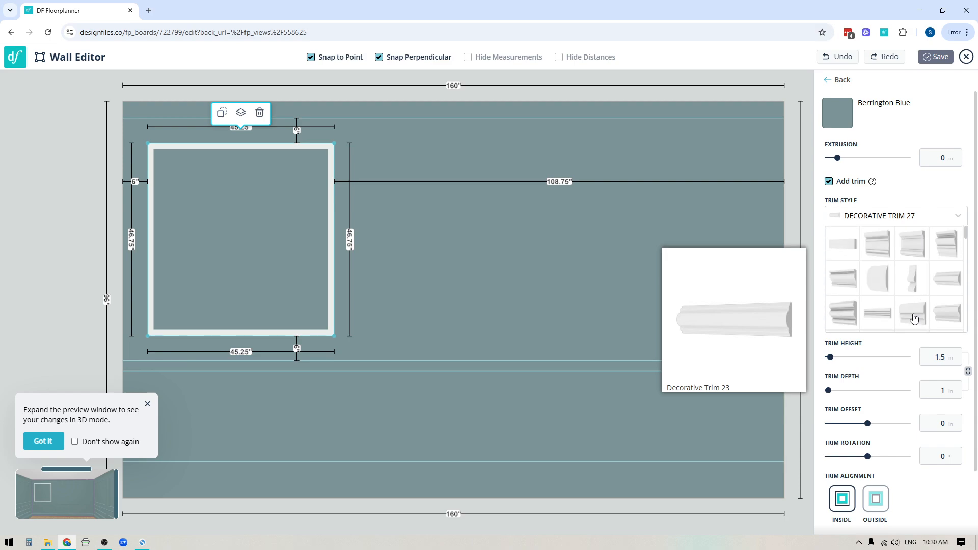
pyautogui.click(947, 244)
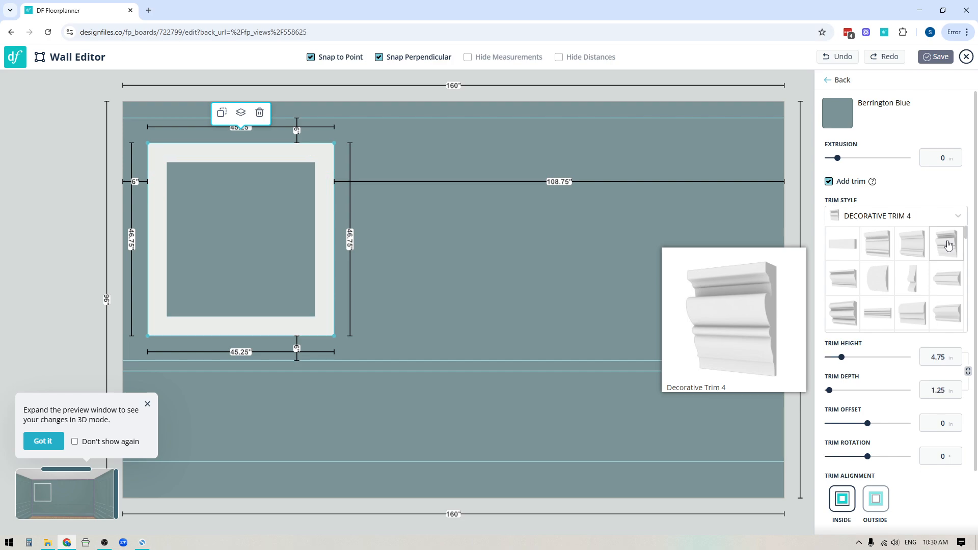
pyautogui.click(957, 217)
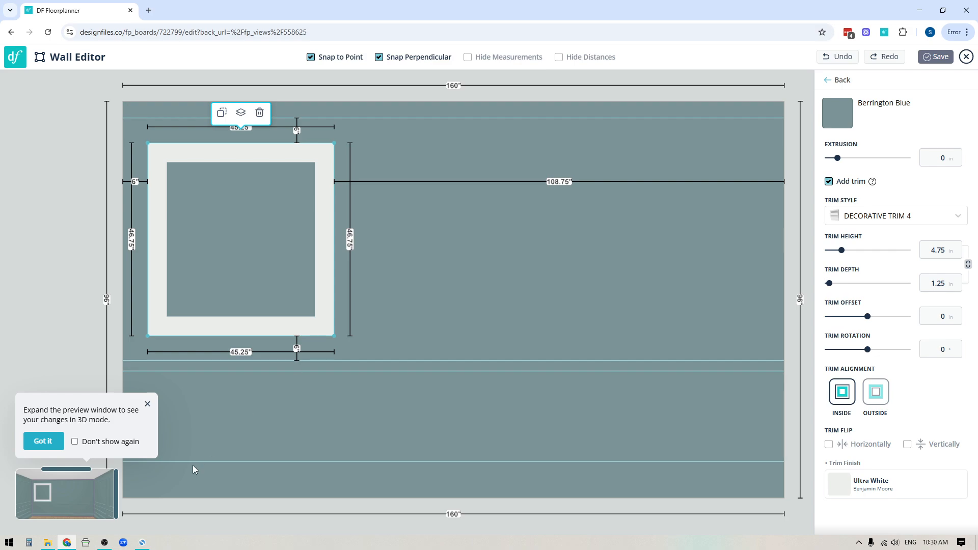
# Step: Enlarge the 3D preview to inspect the trimmed panel up close and toggle the link between trim height and depth
pyautogui.moveTo(116, 481); pyautogui.dragTo(511, 402)
pyautogui.scroll(1, 239, 367)
pyautogui.scroll(3, 233, 367)
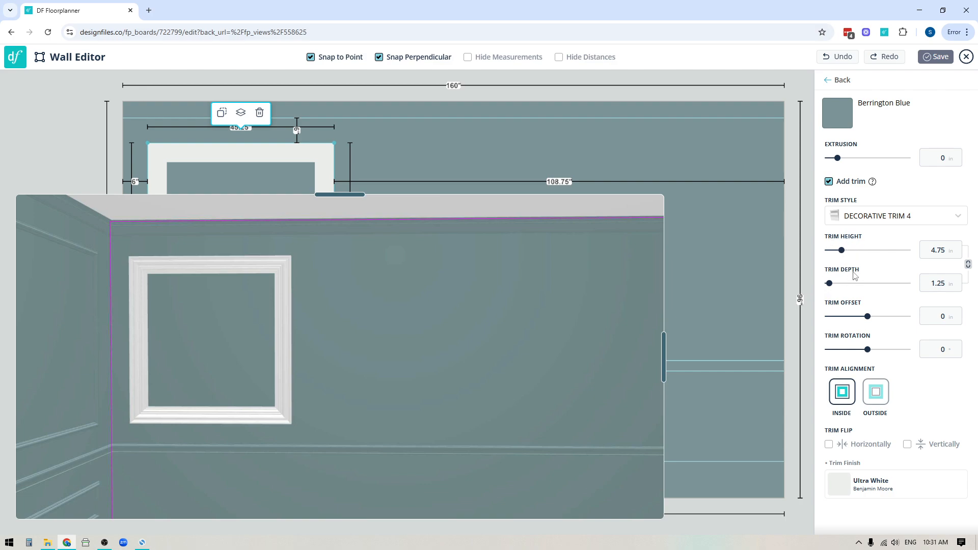
pyautogui.click(969, 264)
pyautogui.click(968, 264)
# Step: Try a trim offset of 50 inches while viewing the panel from the side, and reset the offset to 0
pyautogui.moveTo(458, 402); pyautogui.dragTo(411, 409)
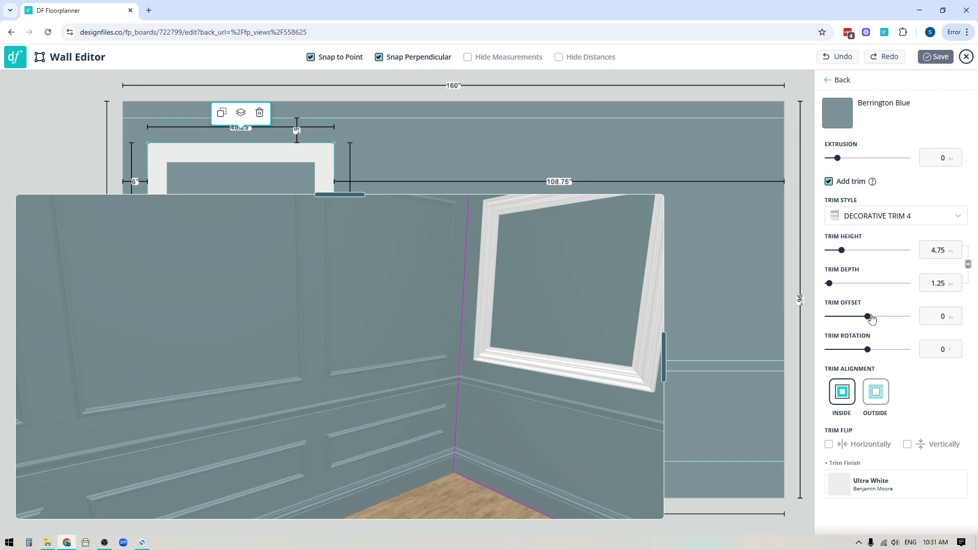
pyautogui.click(934, 319)
pyautogui.write('5')
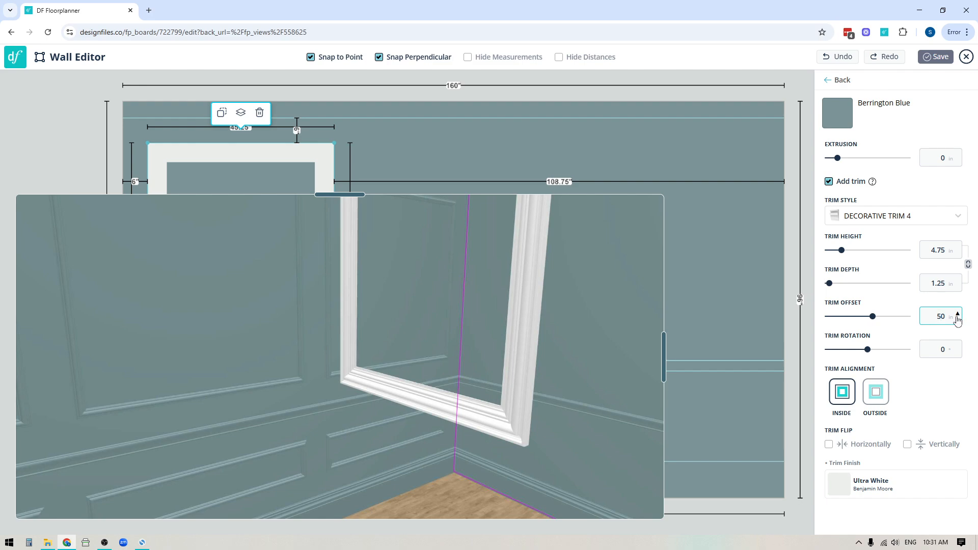
pyautogui.doubleClick(942, 316)
pyautogui.write('0')
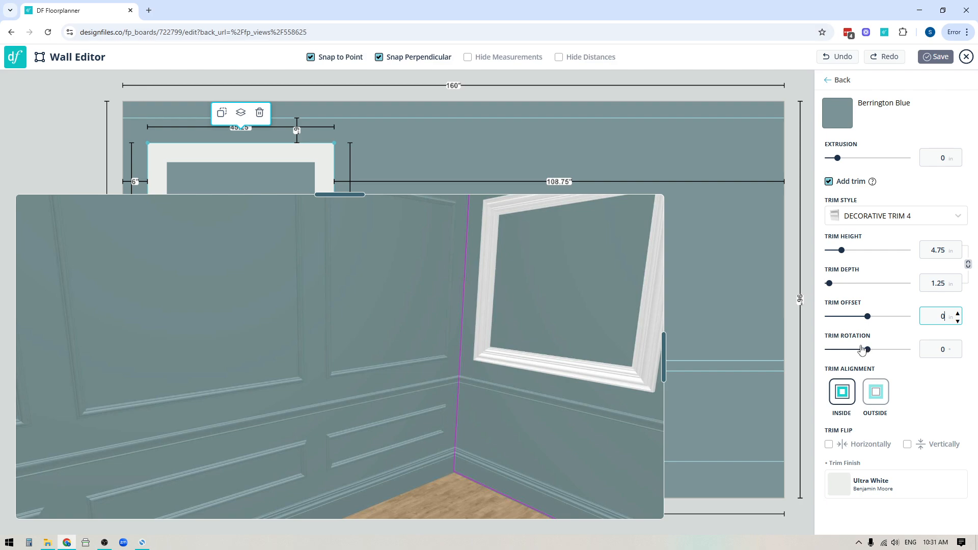
# Step: Try a trim rotation of 90 degrees while viewing the panel in 3D, and reset the rotation to 0
pyautogui.doubleClick(943, 351)
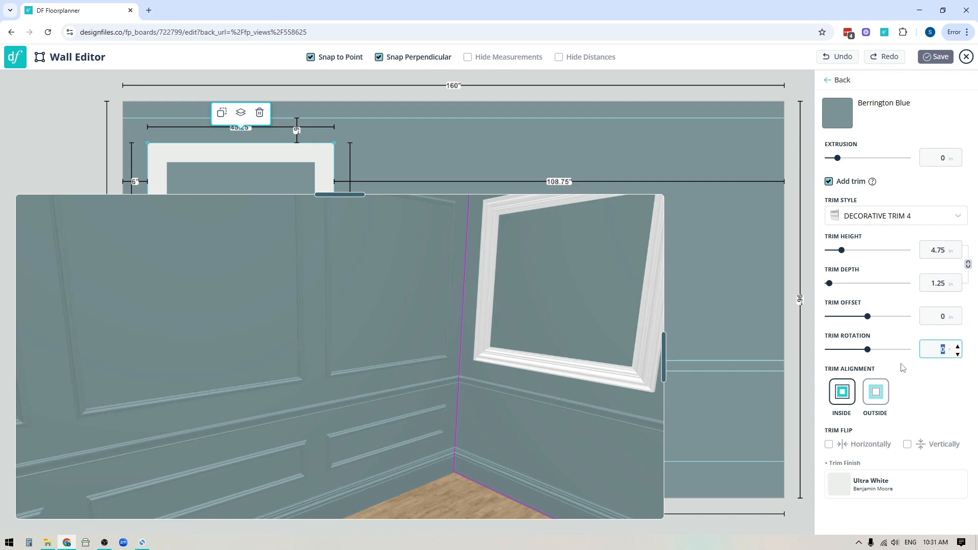
pyautogui.click(950, 351)
pyautogui.write('9')
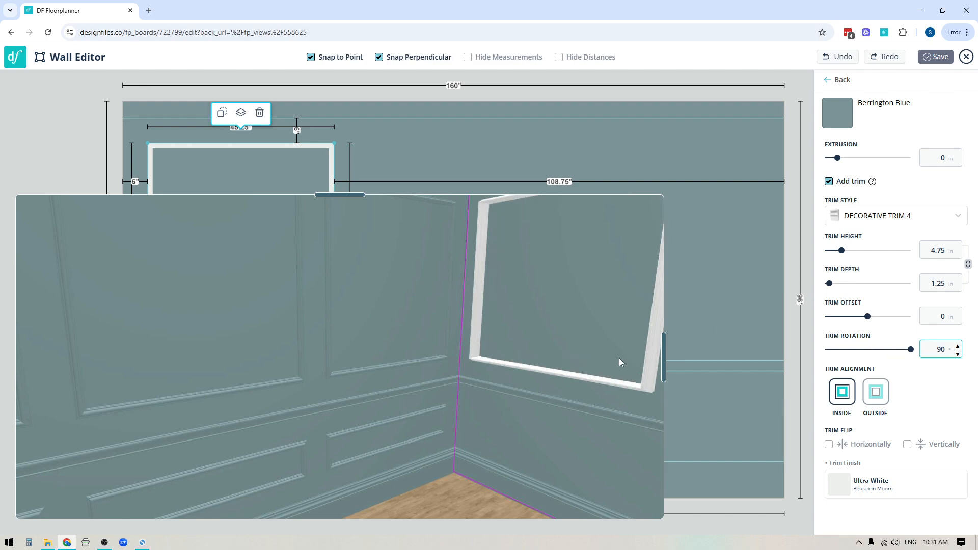
pyautogui.moveTo(598, 429); pyautogui.dragTo(401, 435)
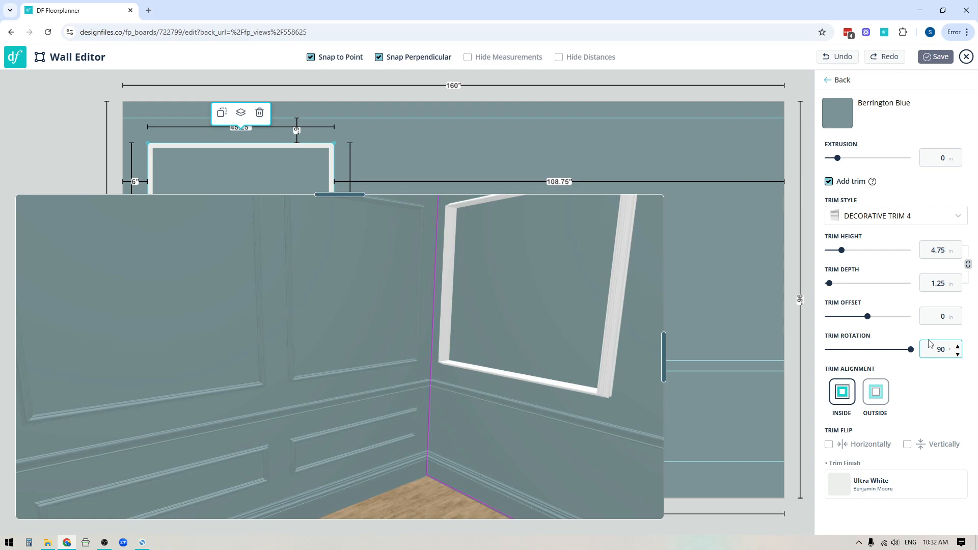
pyautogui.moveTo(945, 352); pyautogui.dragTo(929, 355)
pyautogui.write('0')
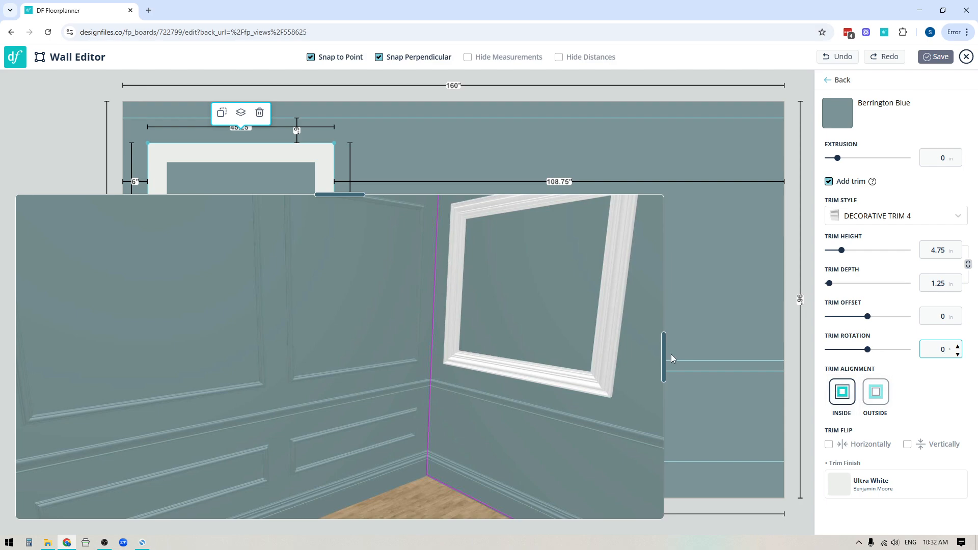
# Step: Shrink the 3D preview to expose the panel in the elevation, try the Outside trim alignment and return it to Inside
pyautogui.moveTo(671, 358); pyautogui.dragTo(563, 324)
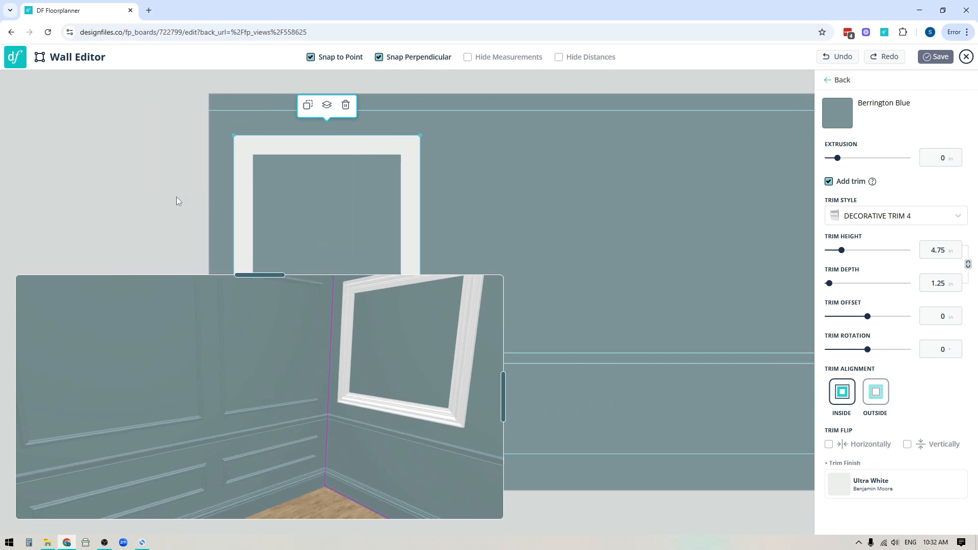
pyautogui.moveTo(176, 197); pyautogui.dragTo(431, 176)
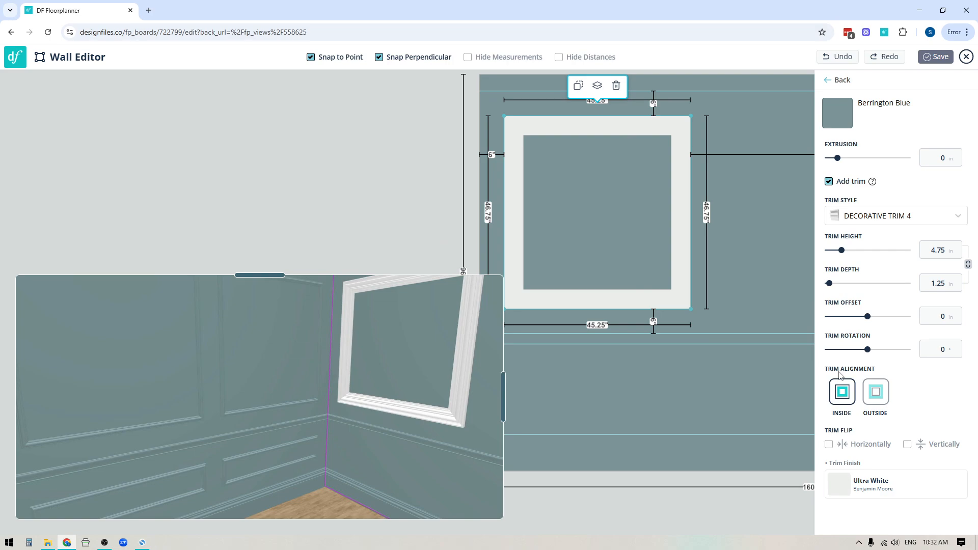
pyautogui.click(877, 394)
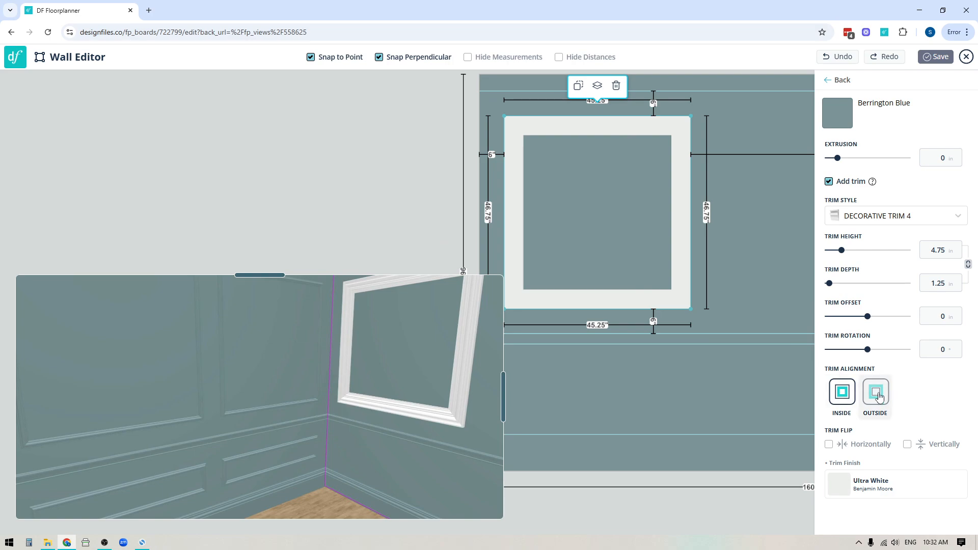
pyautogui.click(842, 399)
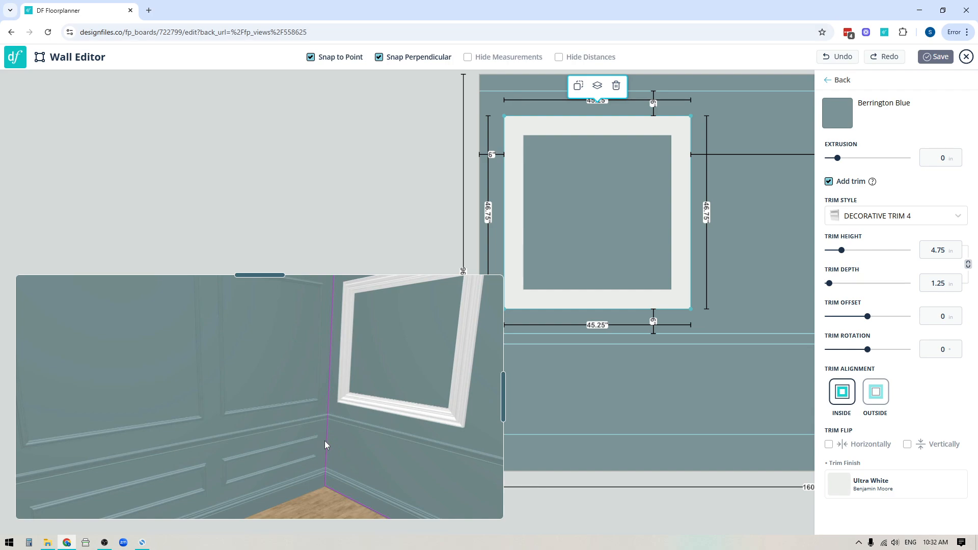
# Step: View the panel from the front in an enlarged 3D preview and try the horizontal and vertical trim flips, leaving both off
pyautogui.moveTo(325, 441); pyautogui.dragTo(460, 416)
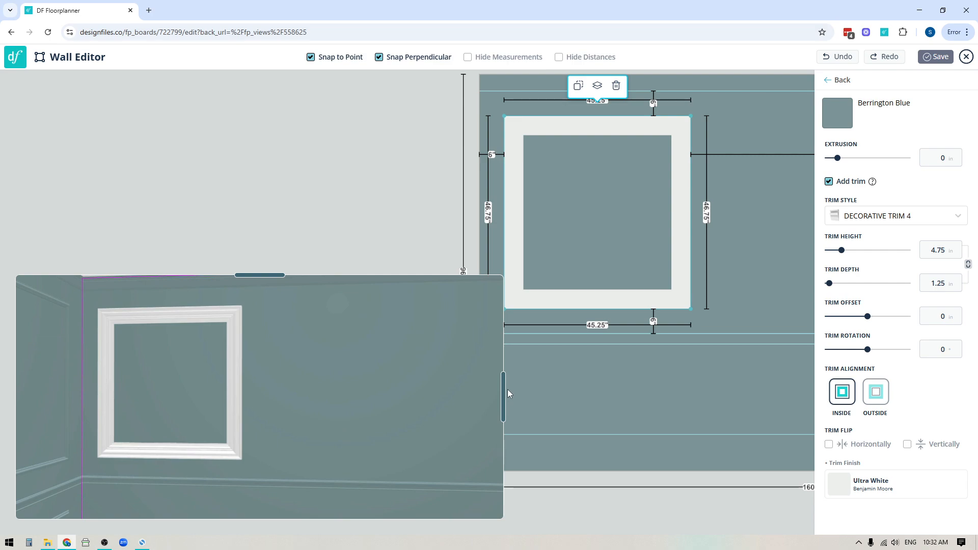
pyautogui.moveTo(503, 389); pyautogui.dragTo(682, 369)
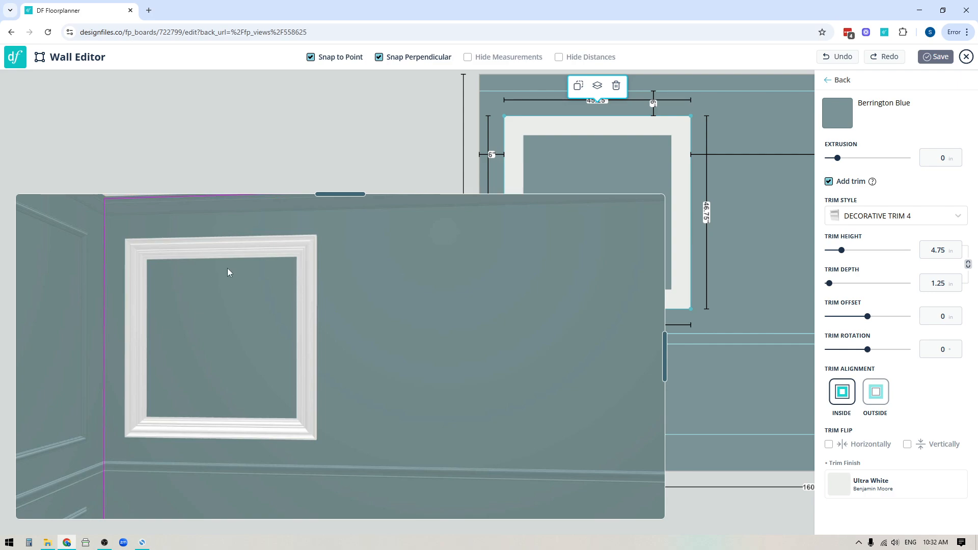
pyautogui.click(828, 444)
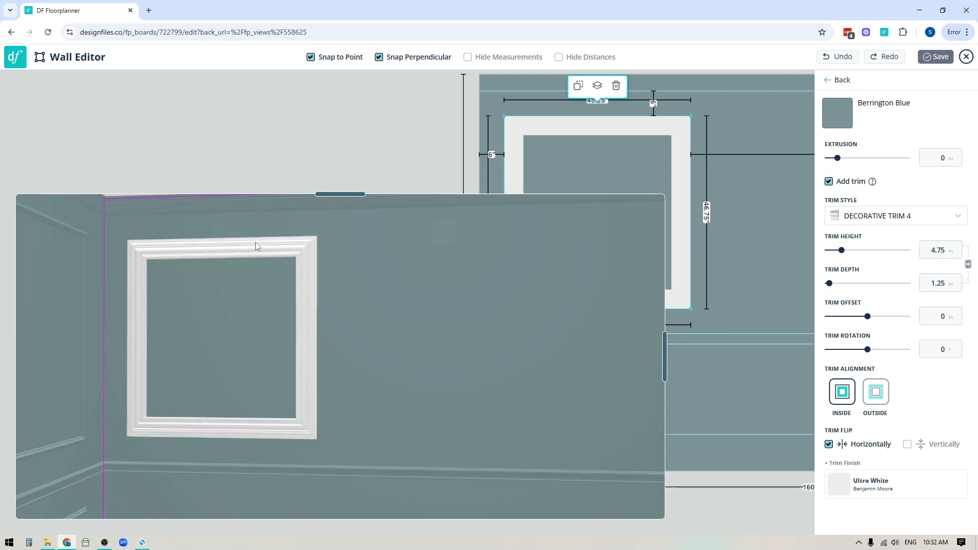
pyautogui.click(830, 445)
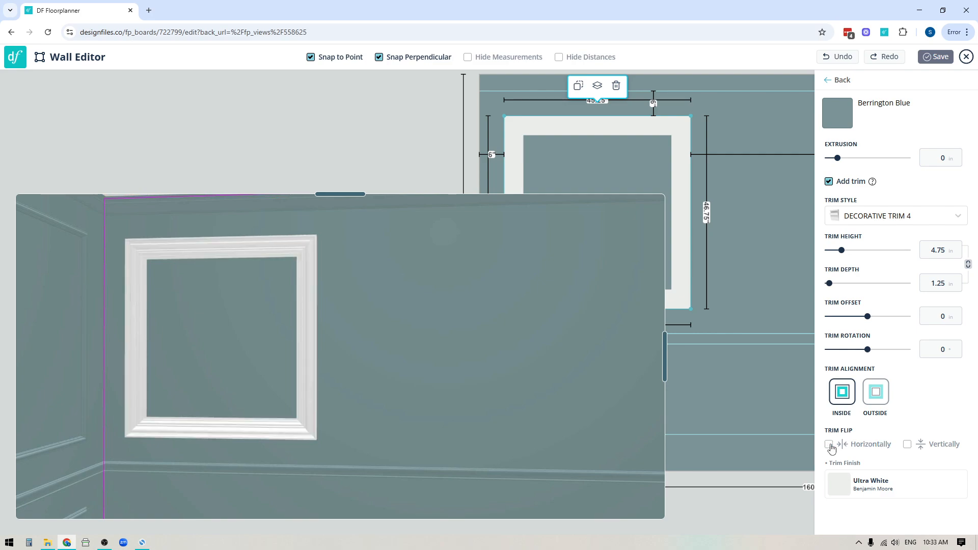
pyautogui.click(830, 445)
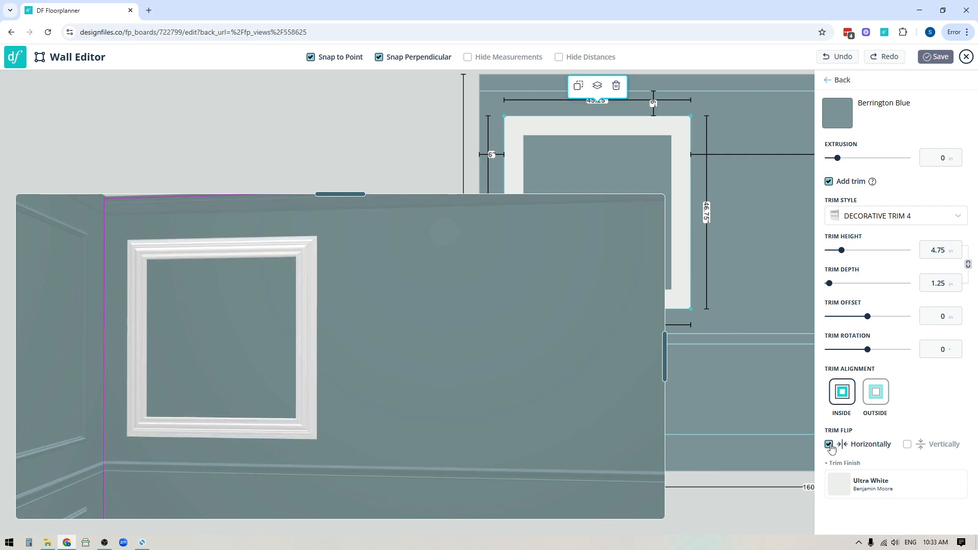
pyautogui.click(830, 445)
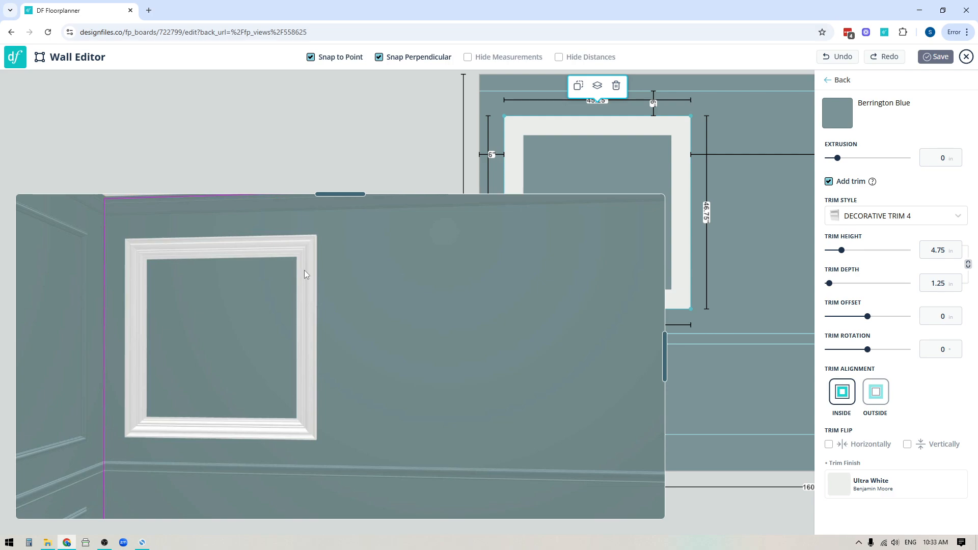
pyautogui.click(905, 445)
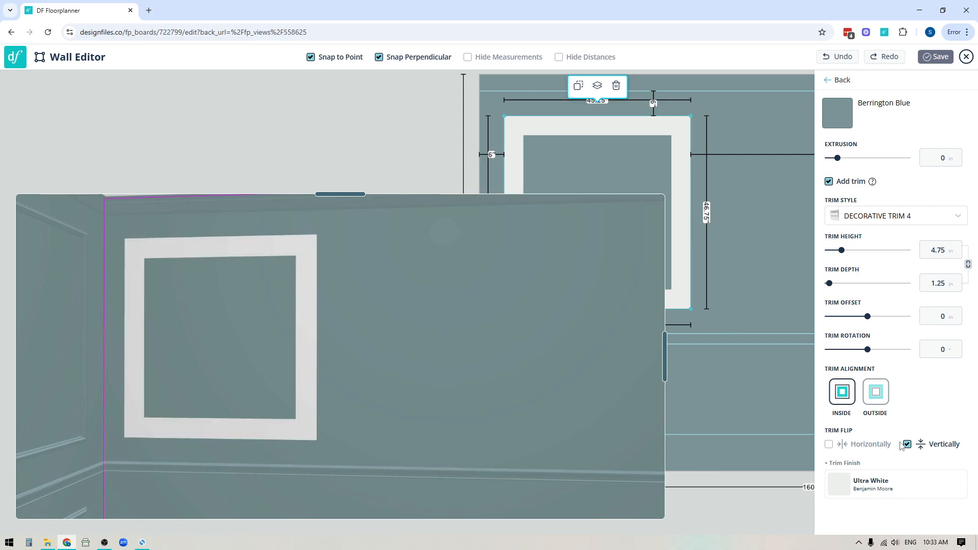
pyautogui.click(906, 445)
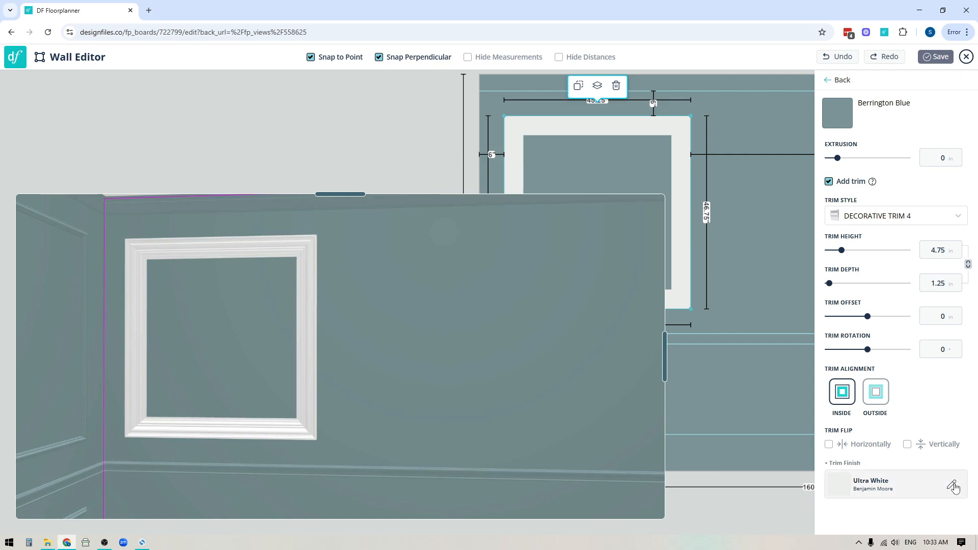
# Step: Change the trim finish to the Berrington Blue paint already used in this design
pyautogui.click(952, 485)
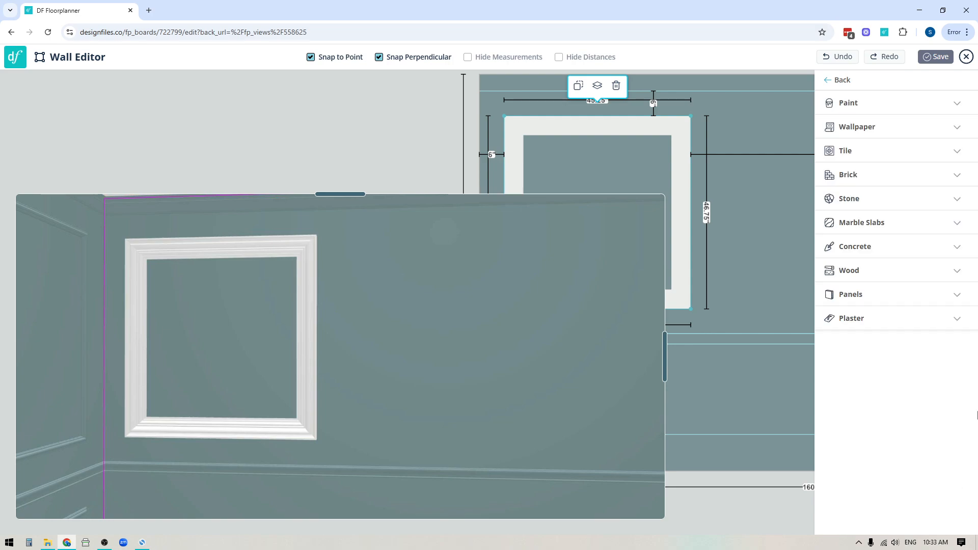
pyautogui.click(856, 108)
pyautogui.click(862, 201)
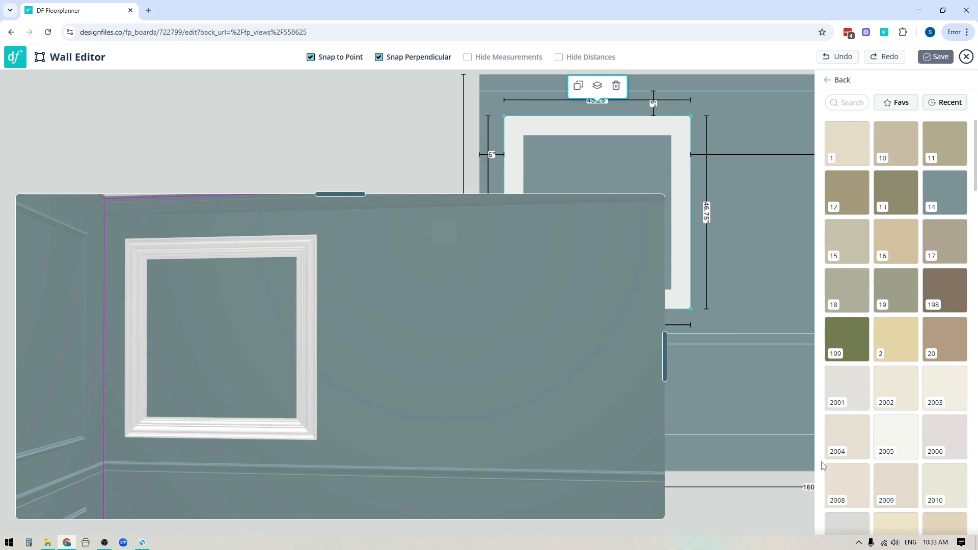
pyautogui.moveTo(943, 191)
pyautogui.click(946, 103)
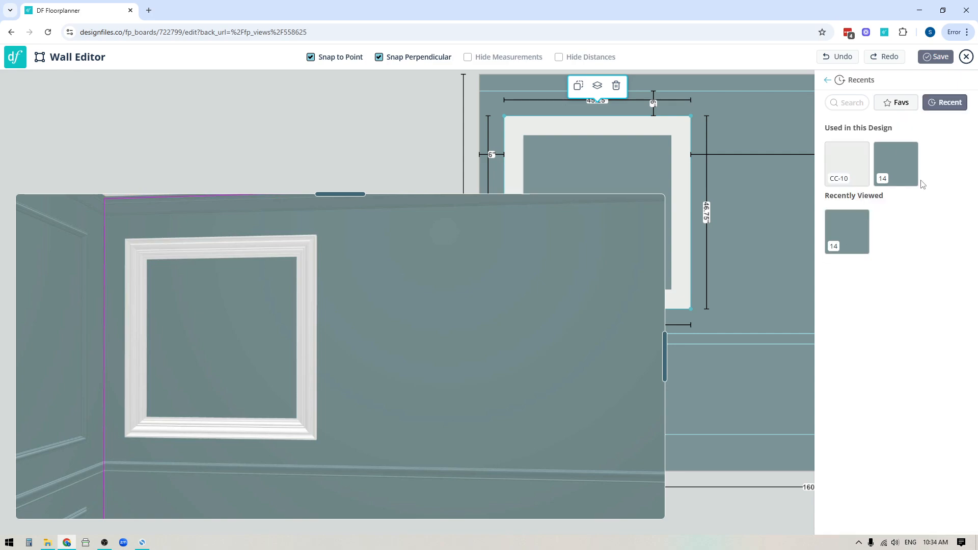
pyautogui.click(895, 163)
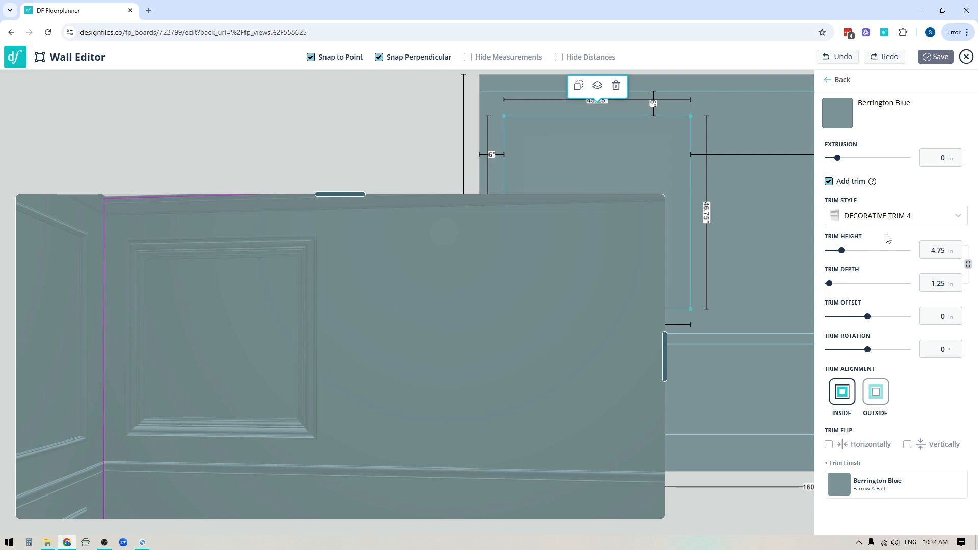
# Step: Change the panel's trim style to Decorative Trim 27
pyautogui.click(895, 216)
pyautogui.scroll(-1, 912, 291)
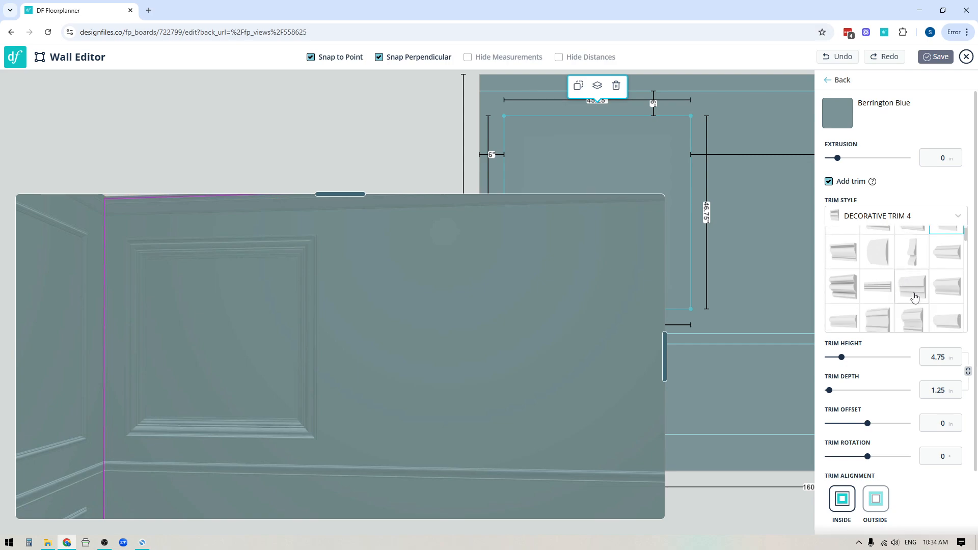
pyautogui.click(910, 301)
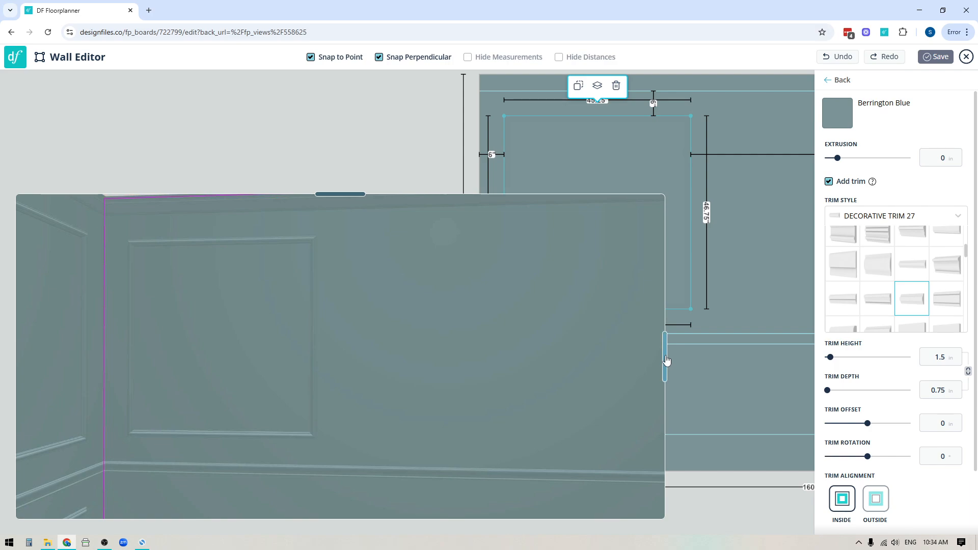
# Step: Duplicate the trimmed panel and place the copy level to its right with a 6-inch gap
pyautogui.moveTo(666, 357); pyautogui.dragTo(259, 438)
pyautogui.moveTo(714, 503); pyautogui.dragTo(308, 508)
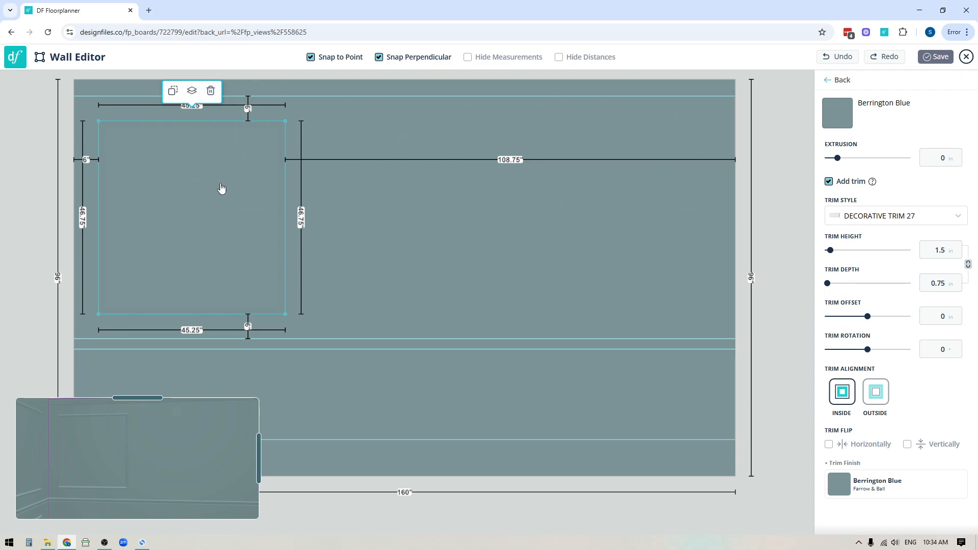
pyautogui.click(173, 91)
pyautogui.moveTo(447, 216); pyautogui.dragTo(405, 219)
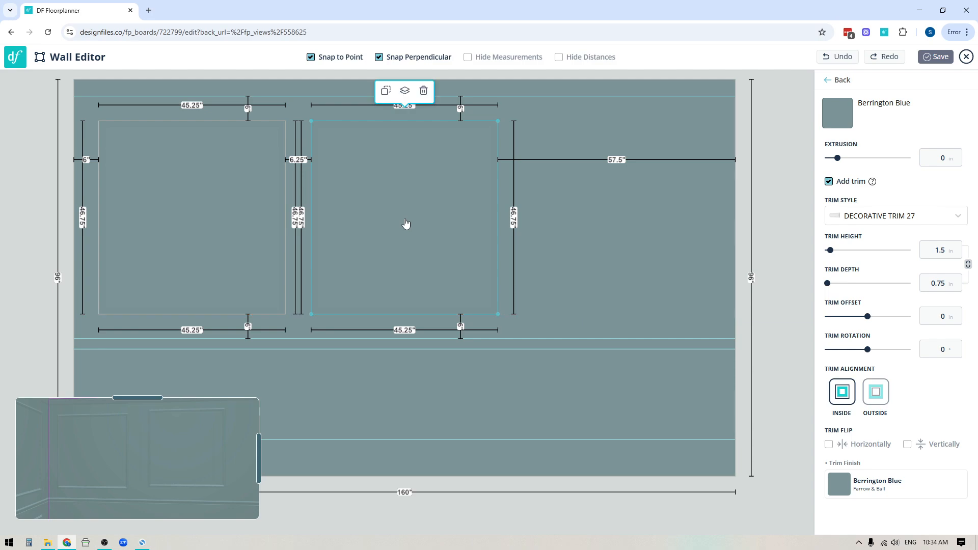
pyautogui.press('Left')
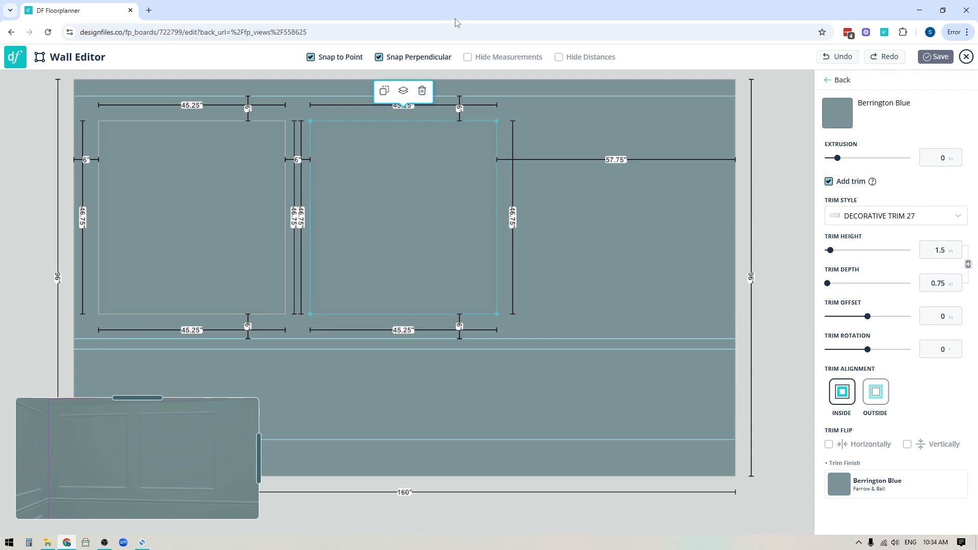
# Step: Duplicate the middle panel and place the third panel level to its right, leaving a 6-inch gap between them
pyautogui.click(384, 90)
pyautogui.moveTo(607, 230); pyautogui.dragTo(614, 216)
pyautogui.press('Left')
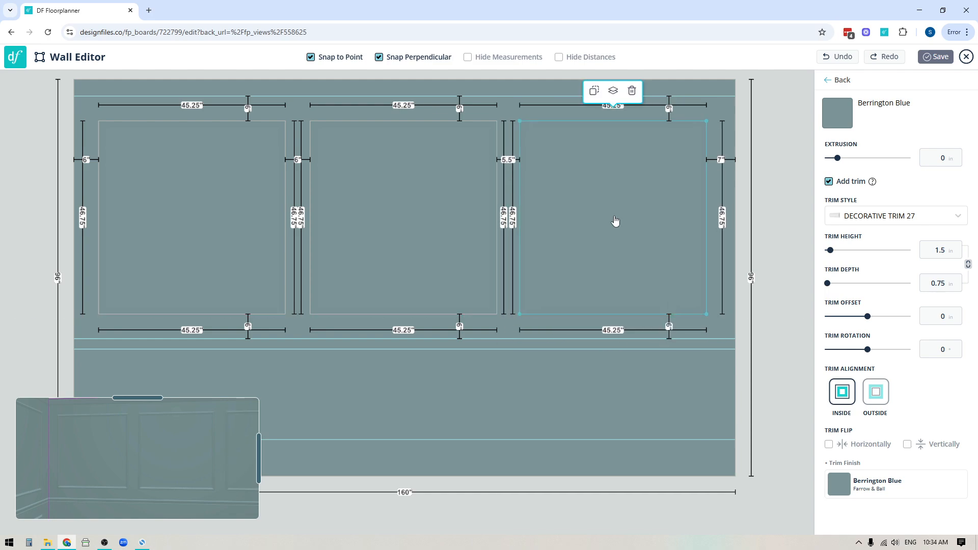
pyautogui.press('Right')
pyautogui.press('Right')
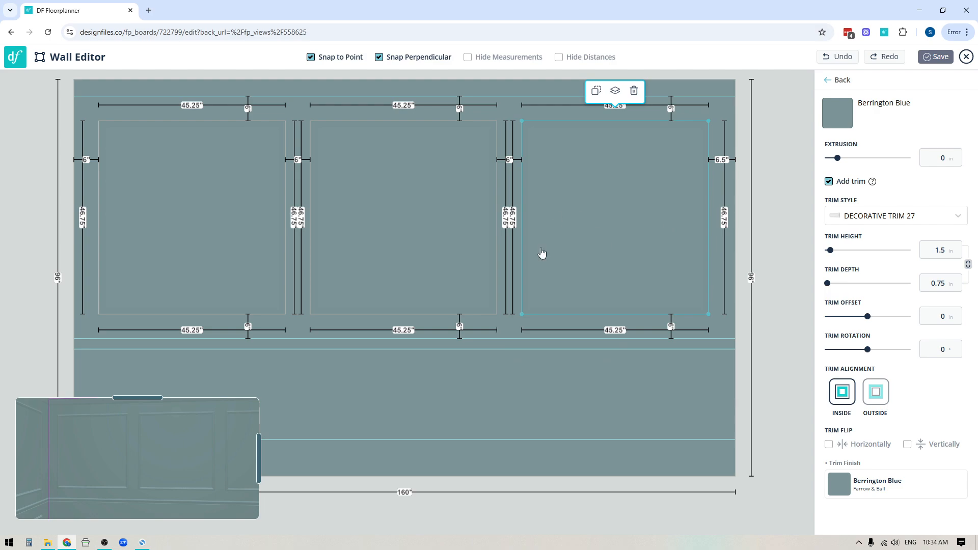
# Step: Examine the three trimmed panels and the adjoining wall's lower panels in an enlarged 3D preview, and shrink the preview again
pyautogui.moveTo(262, 453); pyautogui.dragTo(514, 396)
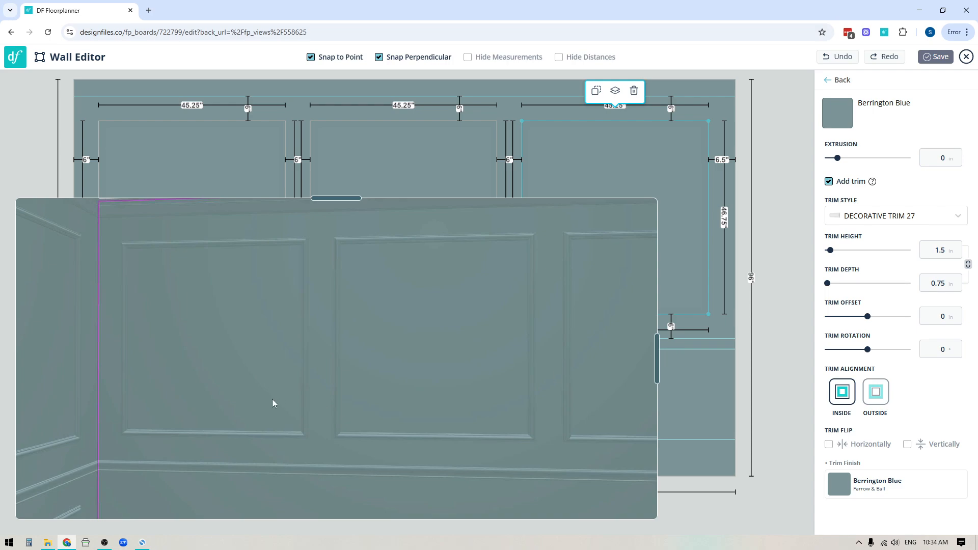
pyautogui.scroll(-3, 240, 371)
pyautogui.scroll(-5, 231, 367)
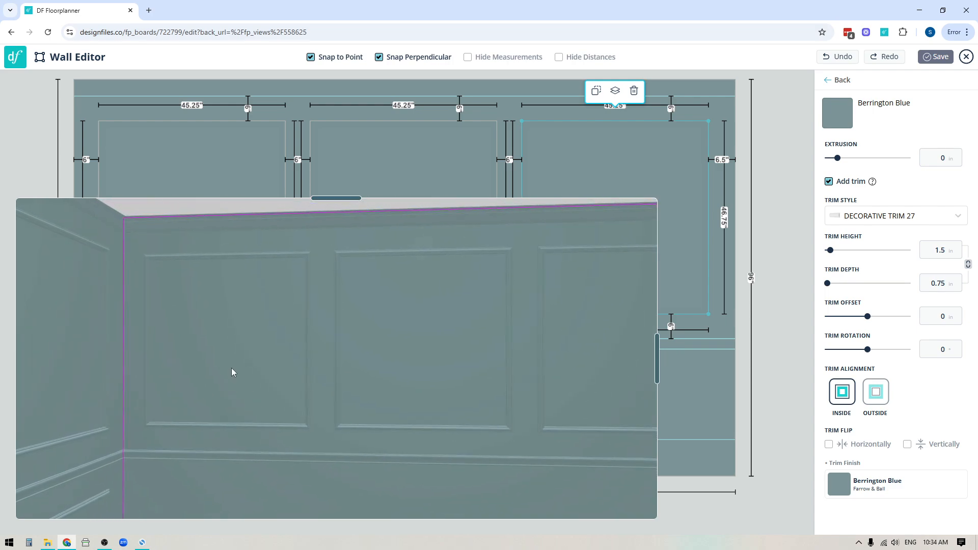
pyautogui.moveTo(326, 464); pyautogui.dragTo(274, 463)
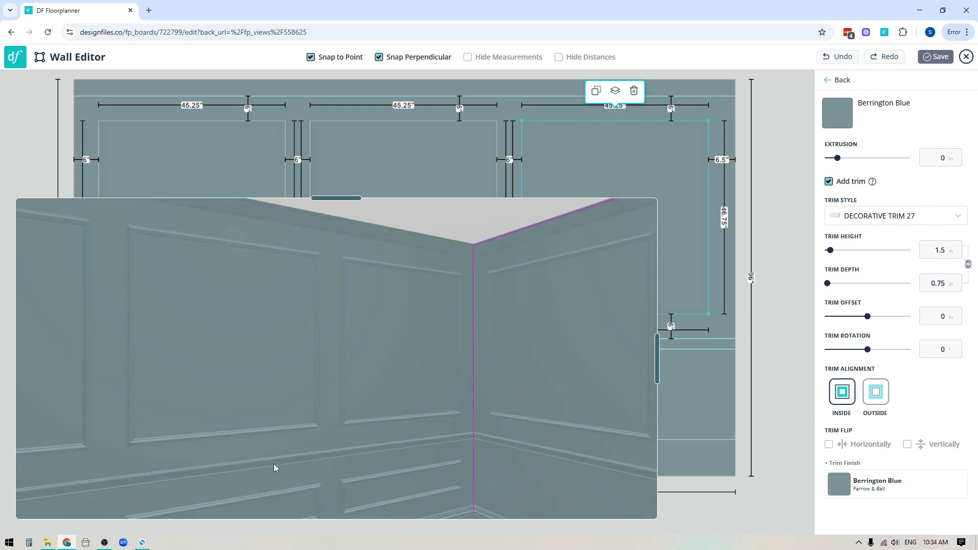
pyautogui.moveTo(313, 367); pyautogui.dragTo(310, 279)
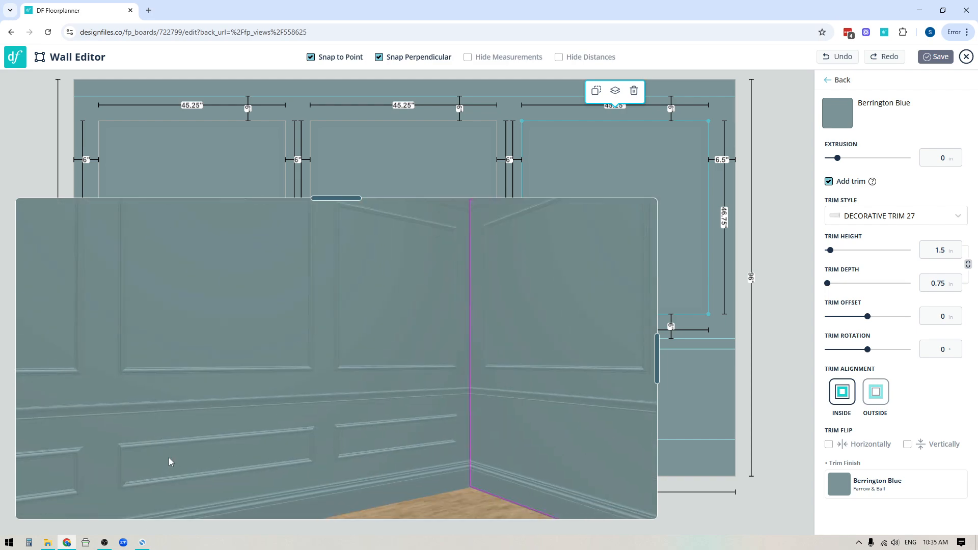
pyautogui.click(657, 359)
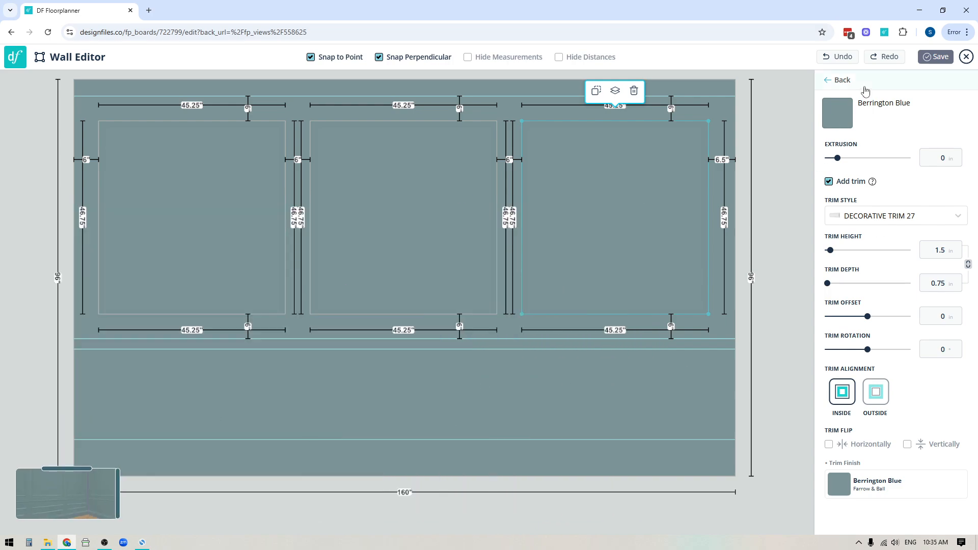
# Step: Draw a rectangle 45.25 inches wide and 12.75 inches tall below the chair rail, aligned with the first upper panel's side edges
pyautogui.click(836, 81)
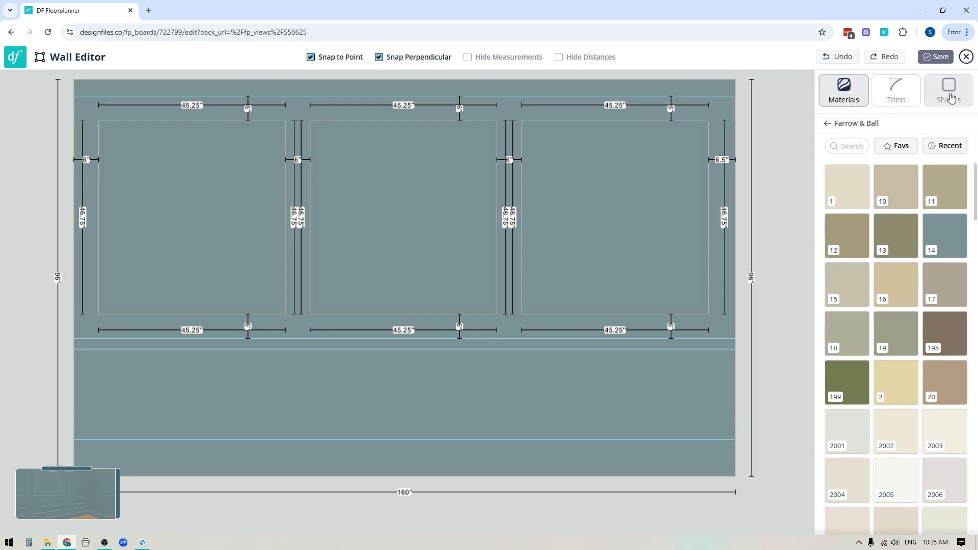
pyautogui.click(949, 95)
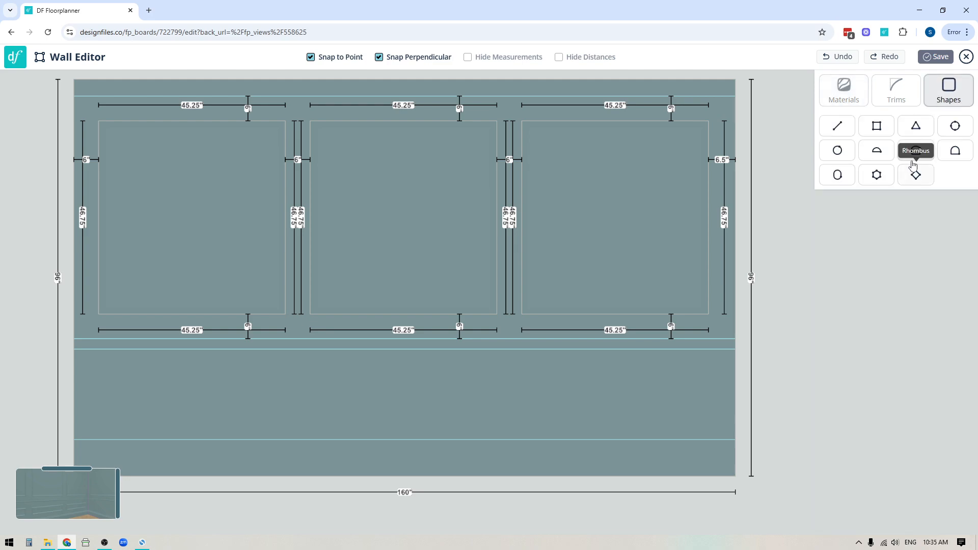
pyautogui.click(879, 127)
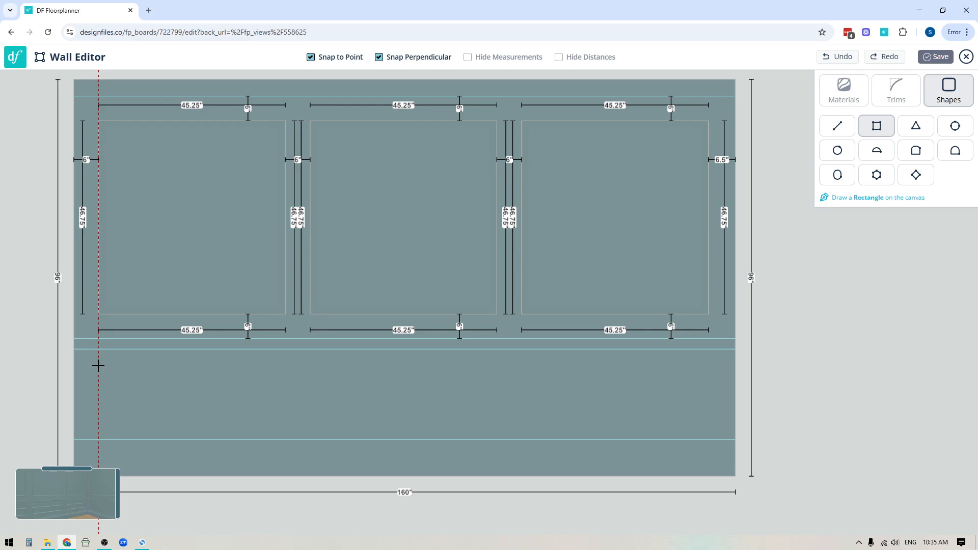
pyautogui.moveTo(99, 365); pyautogui.dragTo(283, 417)
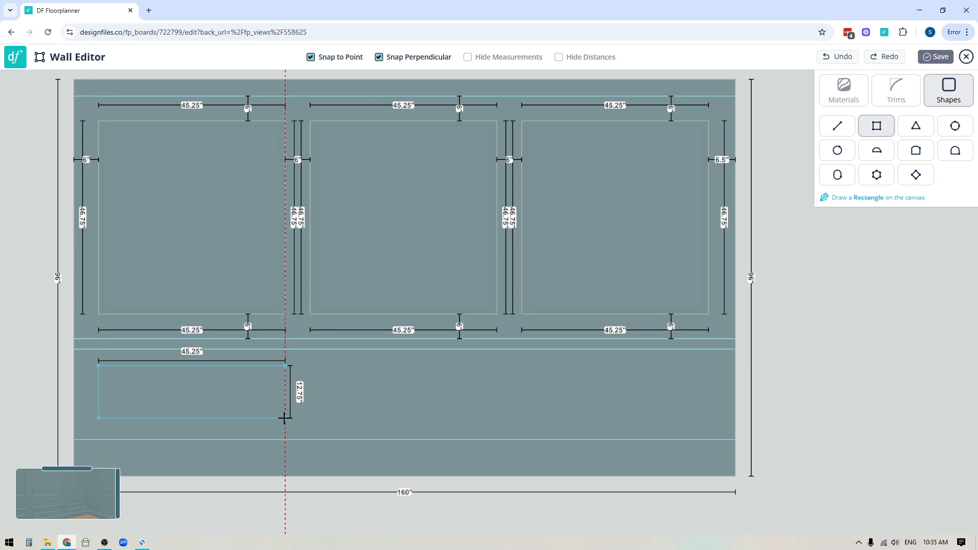
pyautogui.moveTo(284, 418); pyautogui.dragTo(284, 418)
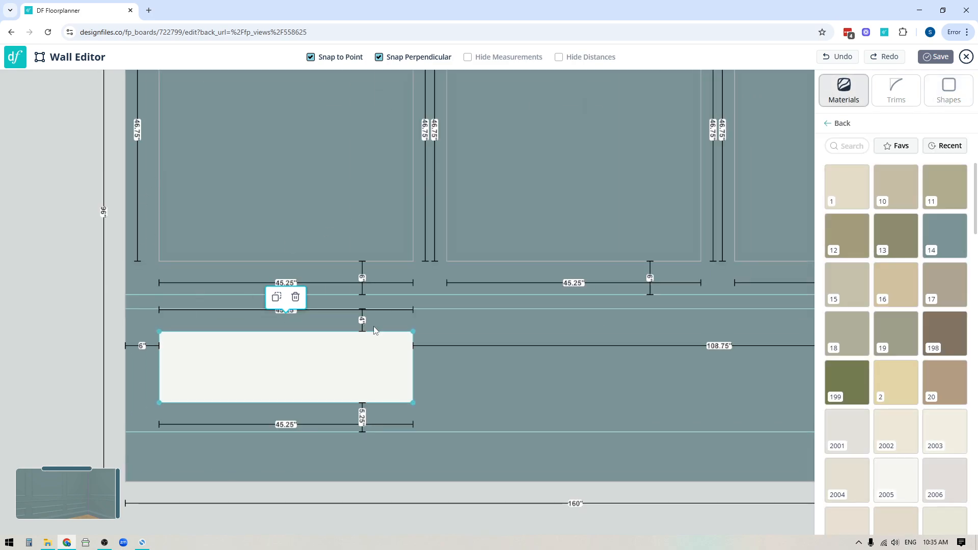
# Step: Resize the lower rectangle to 9.75 inches tall, with a 6.25-inch gap above and a 6-inch gap below
pyautogui.moveTo(380, 335); pyautogui.dragTo(381, 345)
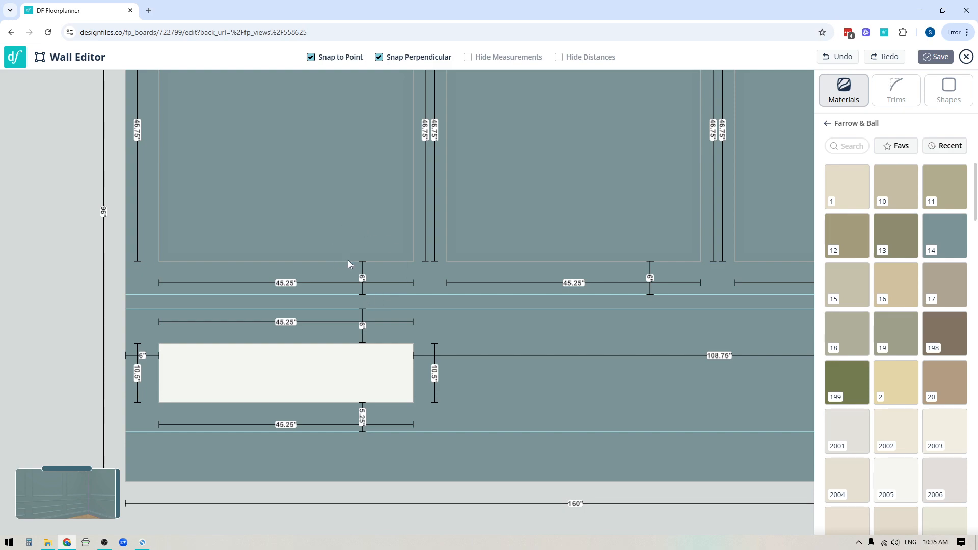
pyautogui.moveTo(366, 478); pyautogui.dragTo(378, 409)
pyautogui.scroll(2, 395, 339)
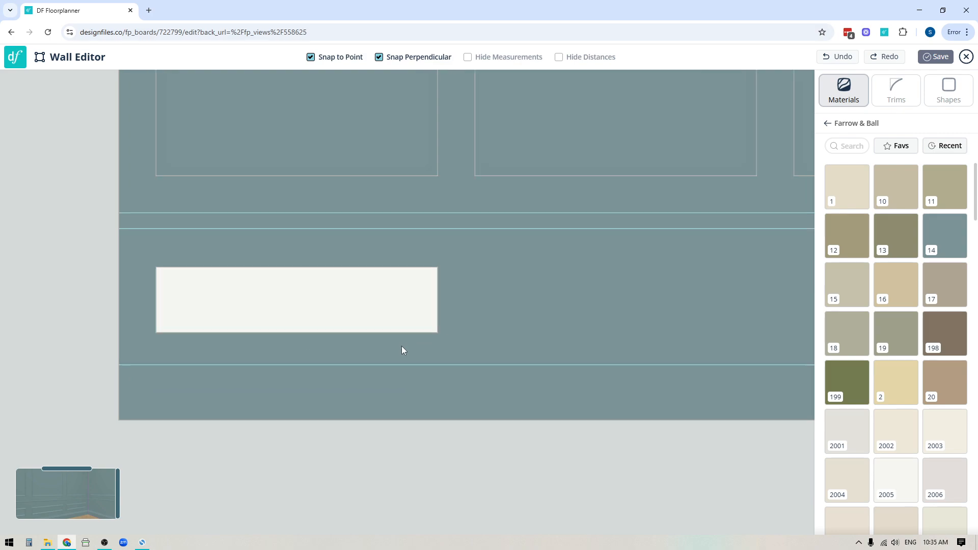
pyautogui.moveTo(413, 335); pyautogui.dragTo(412, 324)
pyautogui.scroll(-6, 415, 441)
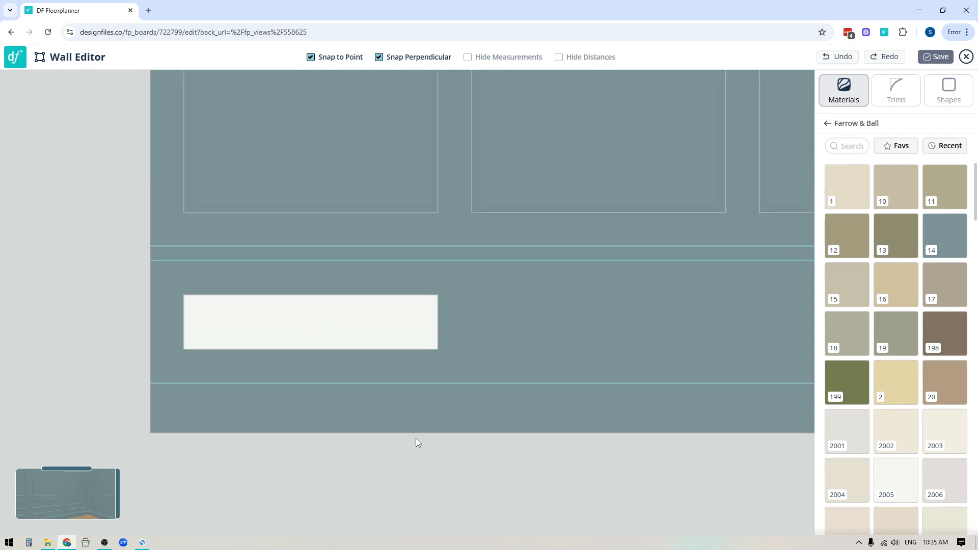
pyautogui.scroll(3, 227, 365)
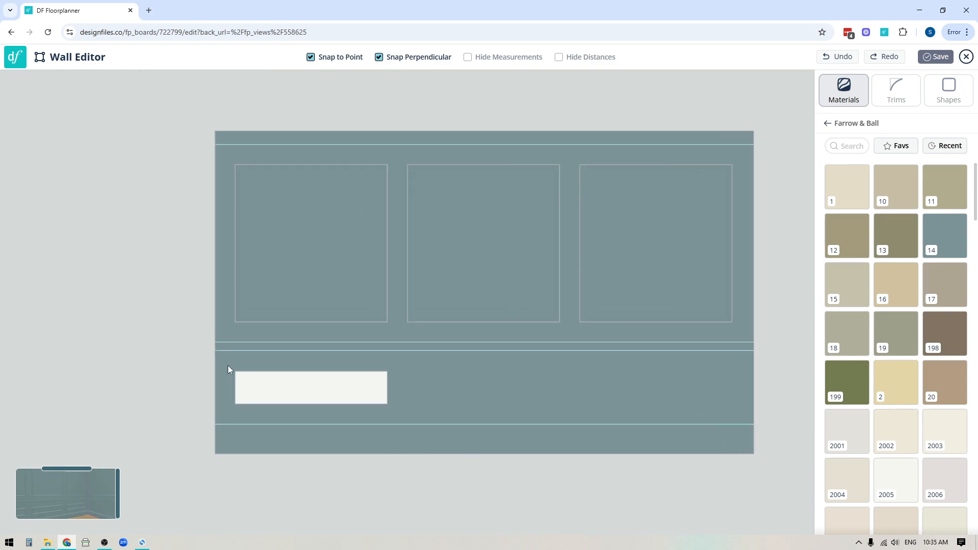
# Step: Copy the paint finish and trim from the first upper panel onto the white lower rectangle
pyautogui.moveTo(223, 328); pyautogui.dragTo(88, 336)
pyautogui.click(300, 220)
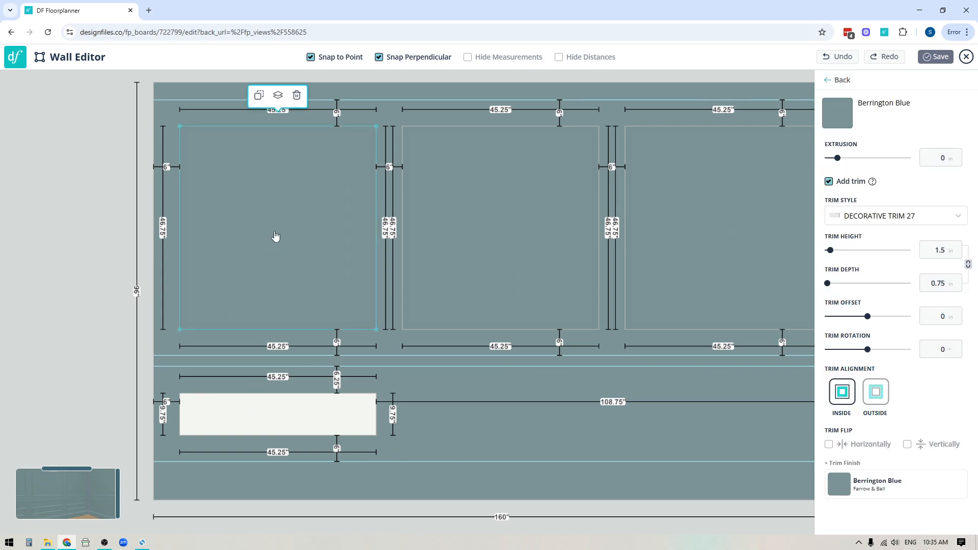
pyautogui.click(280, 97)
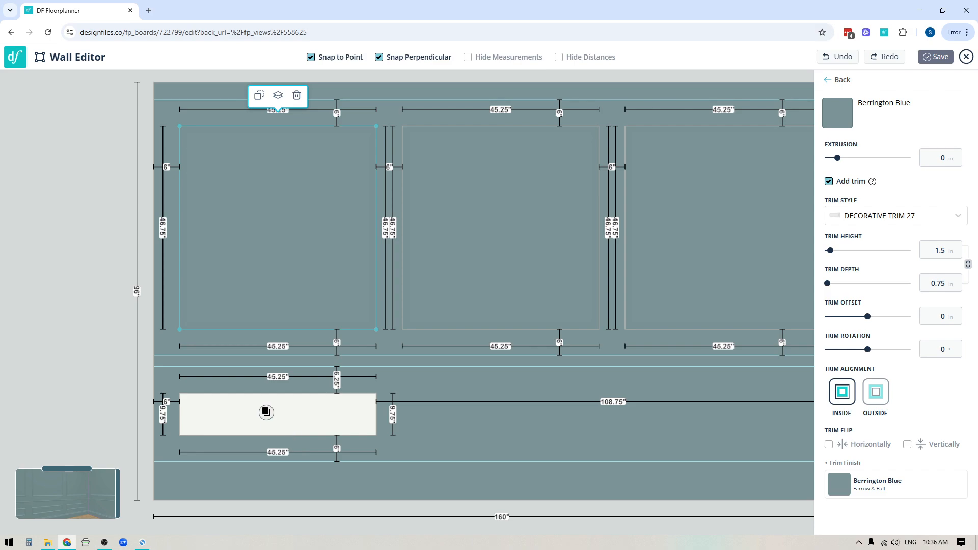
pyautogui.click(264, 411)
# Step: Duplicate the lower panel twice, placing the copies level with it under the middle and third upper panels, the first with a 6-inch gap
pyautogui.click(260, 363)
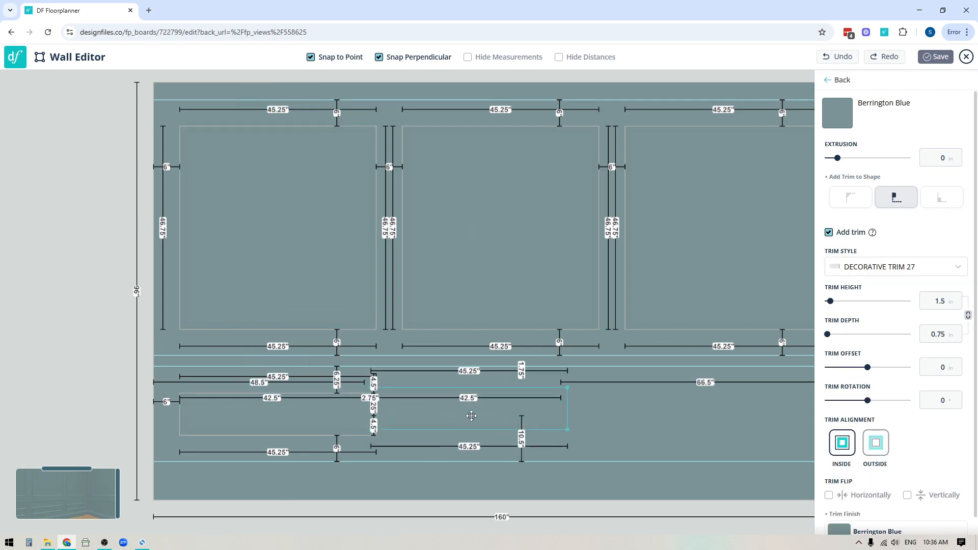
pyautogui.click(503, 415)
pyautogui.moveTo(644, 521); pyautogui.dragTo(367, 510)
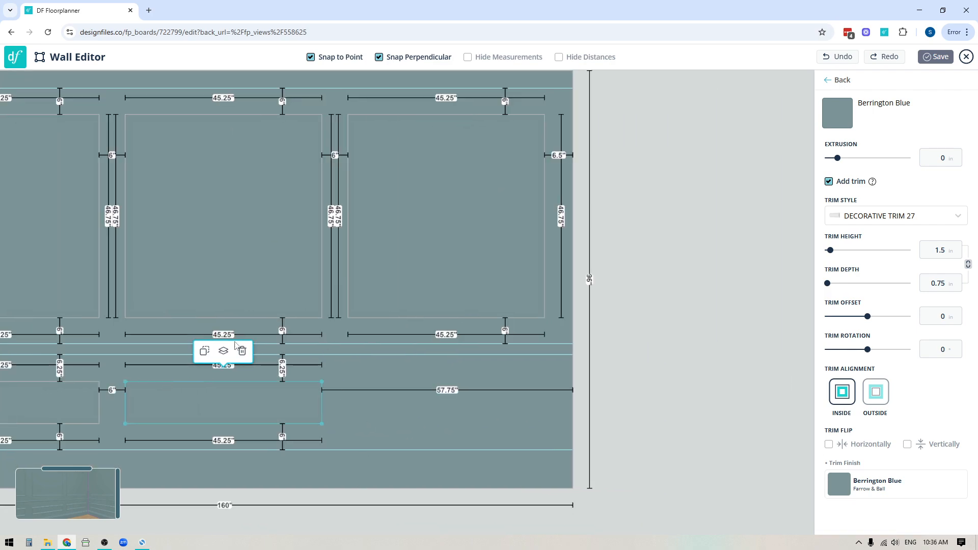
pyautogui.click(205, 352)
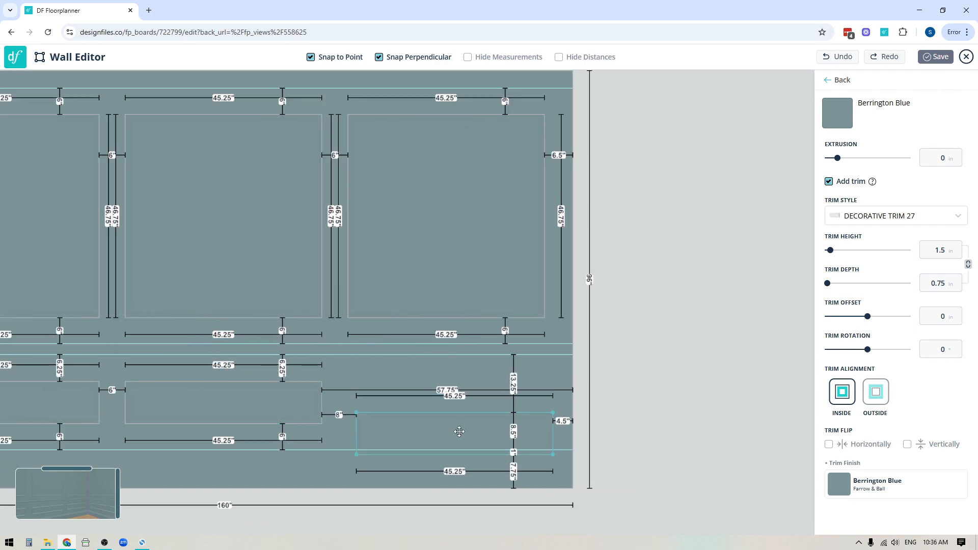
pyautogui.click(446, 403)
# Step: Save the wall design and examine the finished panelling in the room's perspective view
pyautogui.click(944, 58)
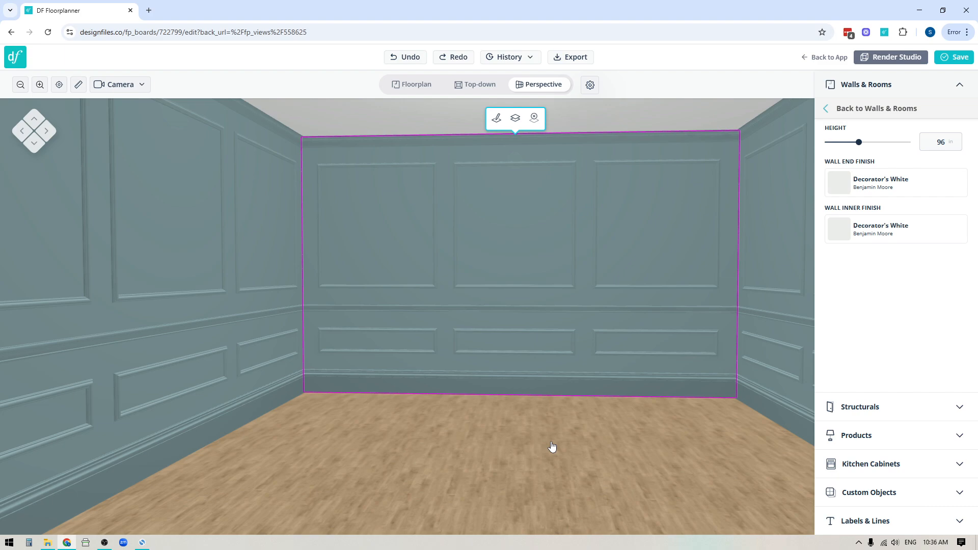
pyautogui.moveTo(523, 409); pyautogui.dragTo(505, 432)
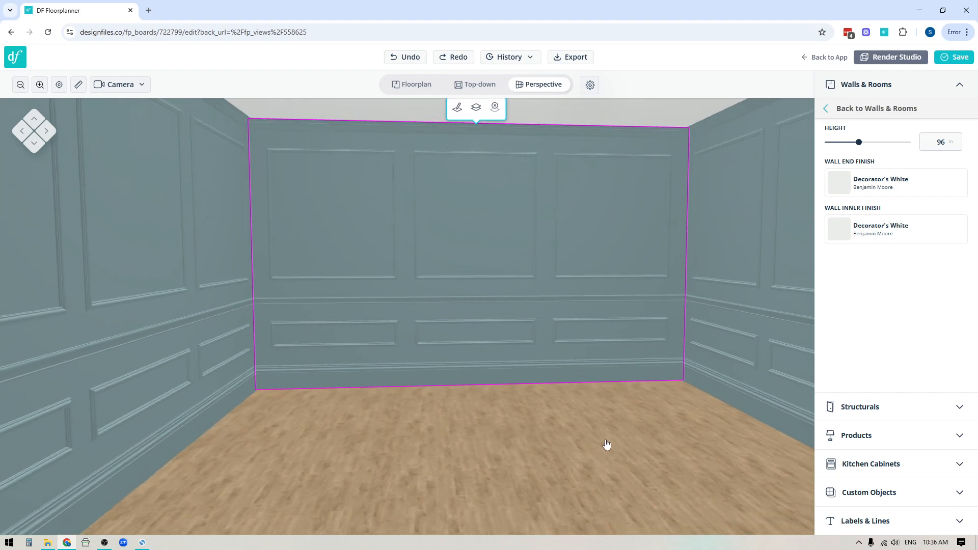
pyautogui.scroll(-3, 606, 443)
pyautogui.moveTo(604, 440); pyautogui.dragTo(506, 443)
# Step: Clear the surface of the wall adjoining the finished wall on its right
pyautogui.click(682, 239)
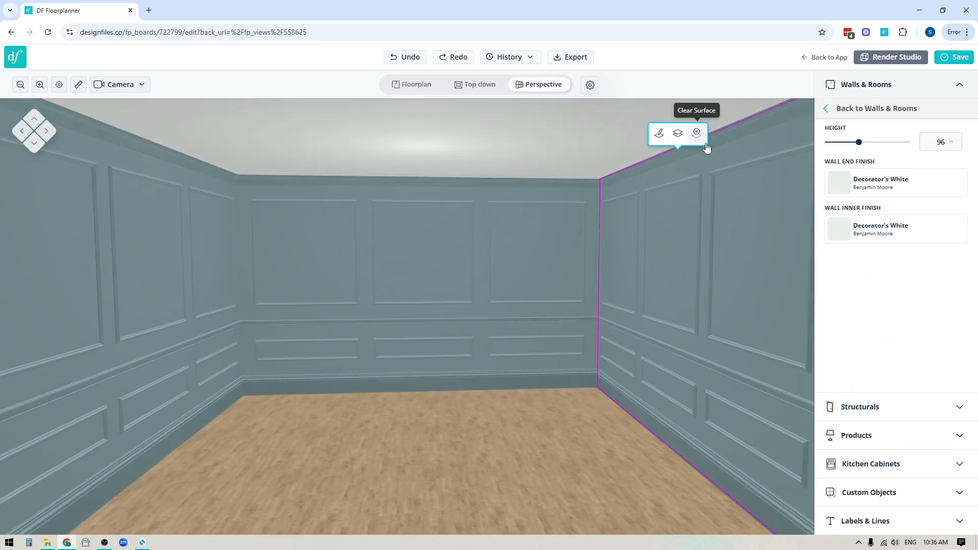
pyautogui.click(698, 134)
pyautogui.scroll(4, 452, 472)
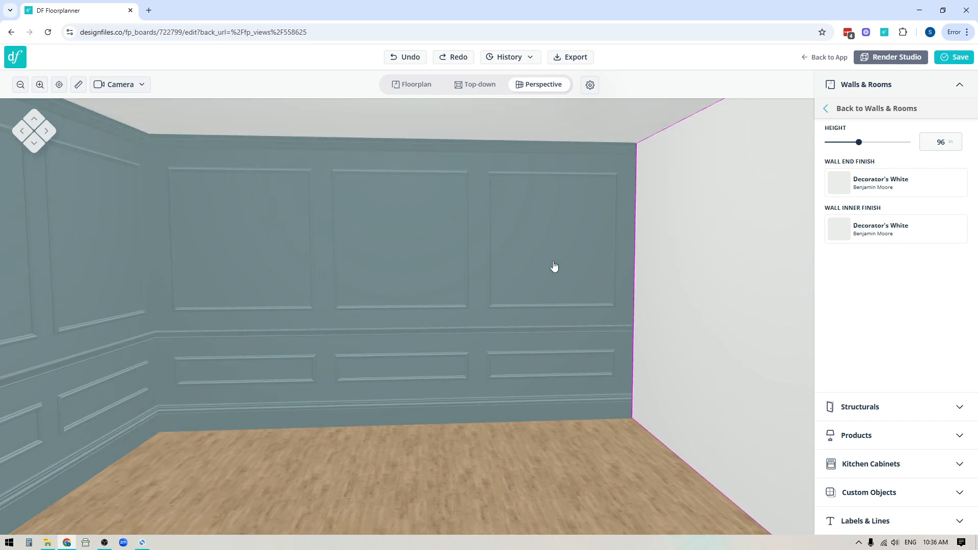
# Step: Copy the finished wall's textures and panelling onto the bare adjoining wall, applying them to the selected wall only
pyautogui.click(384, 277)
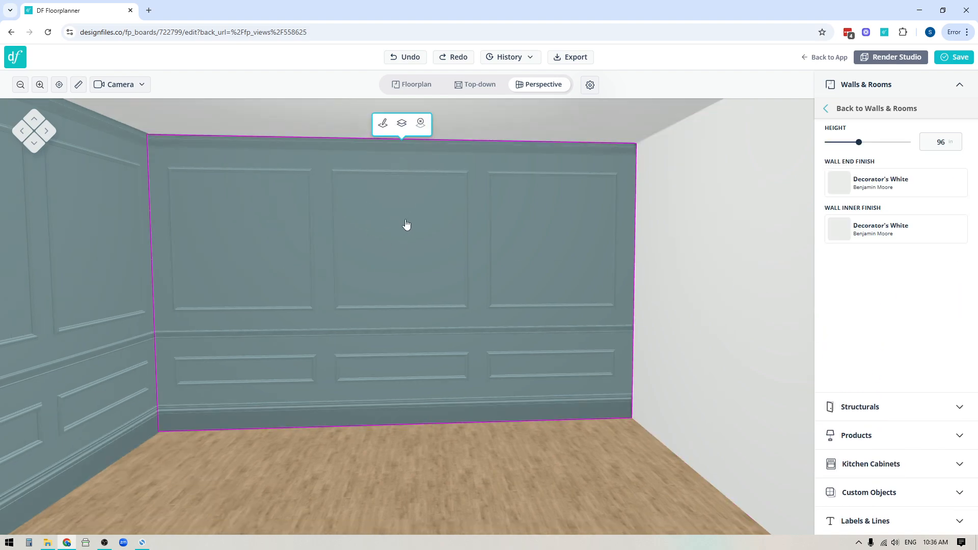
pyautogui.click(402, 125)
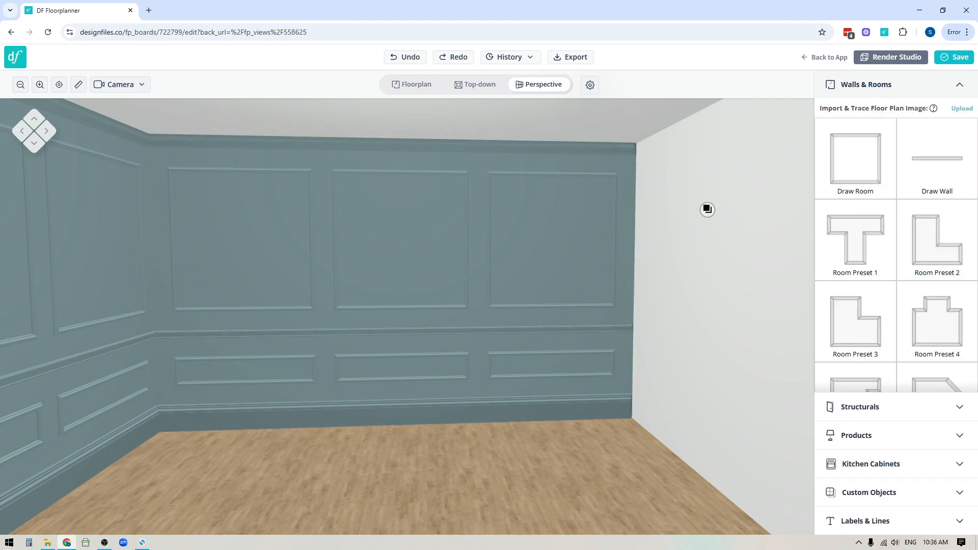
pyautogui.click(707, 209)
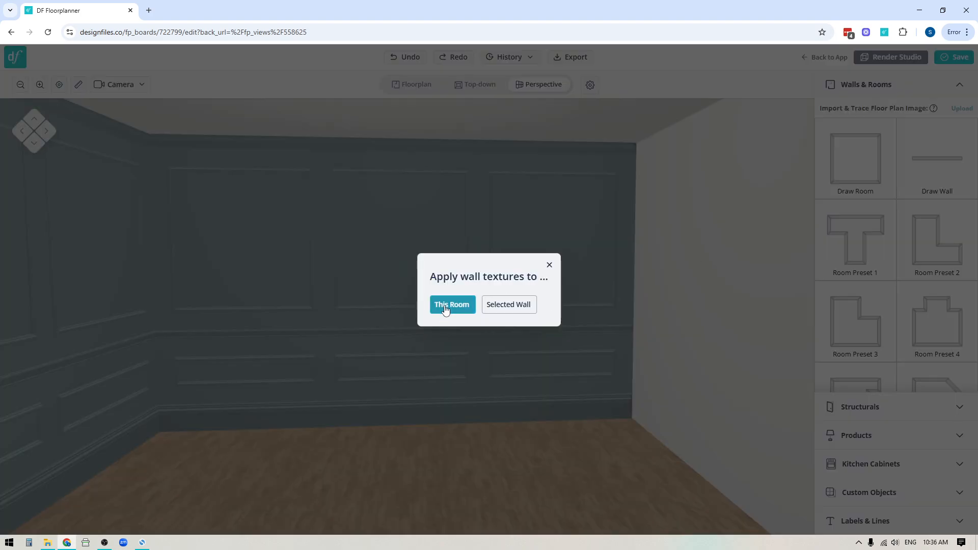
pyautogui.click(519, 313)
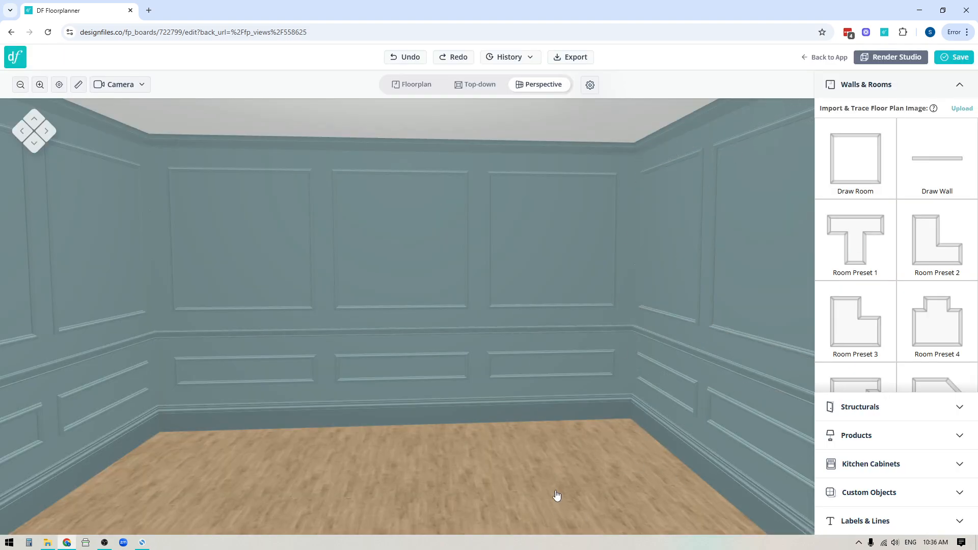
pyautogui.moveTo(557, 496); pyautogui.dragTo(582, 486)
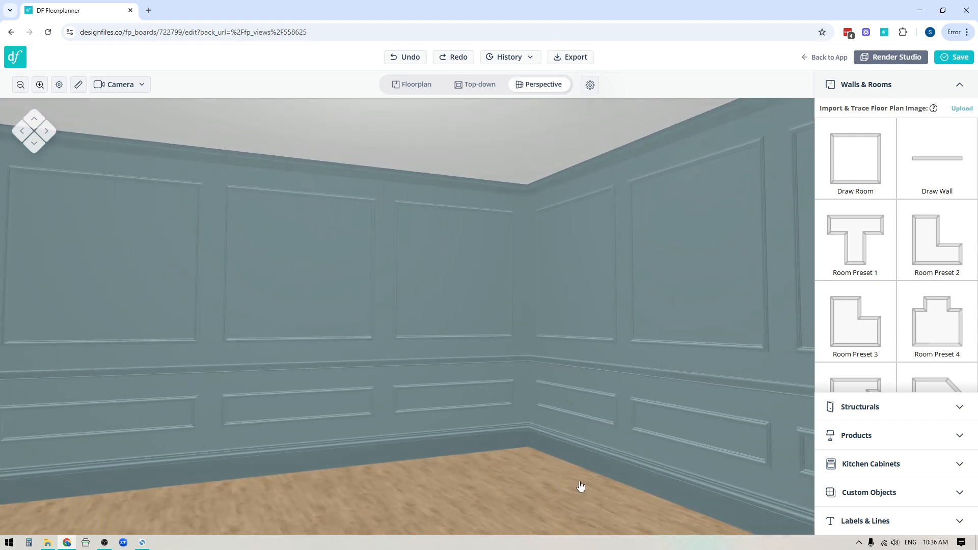